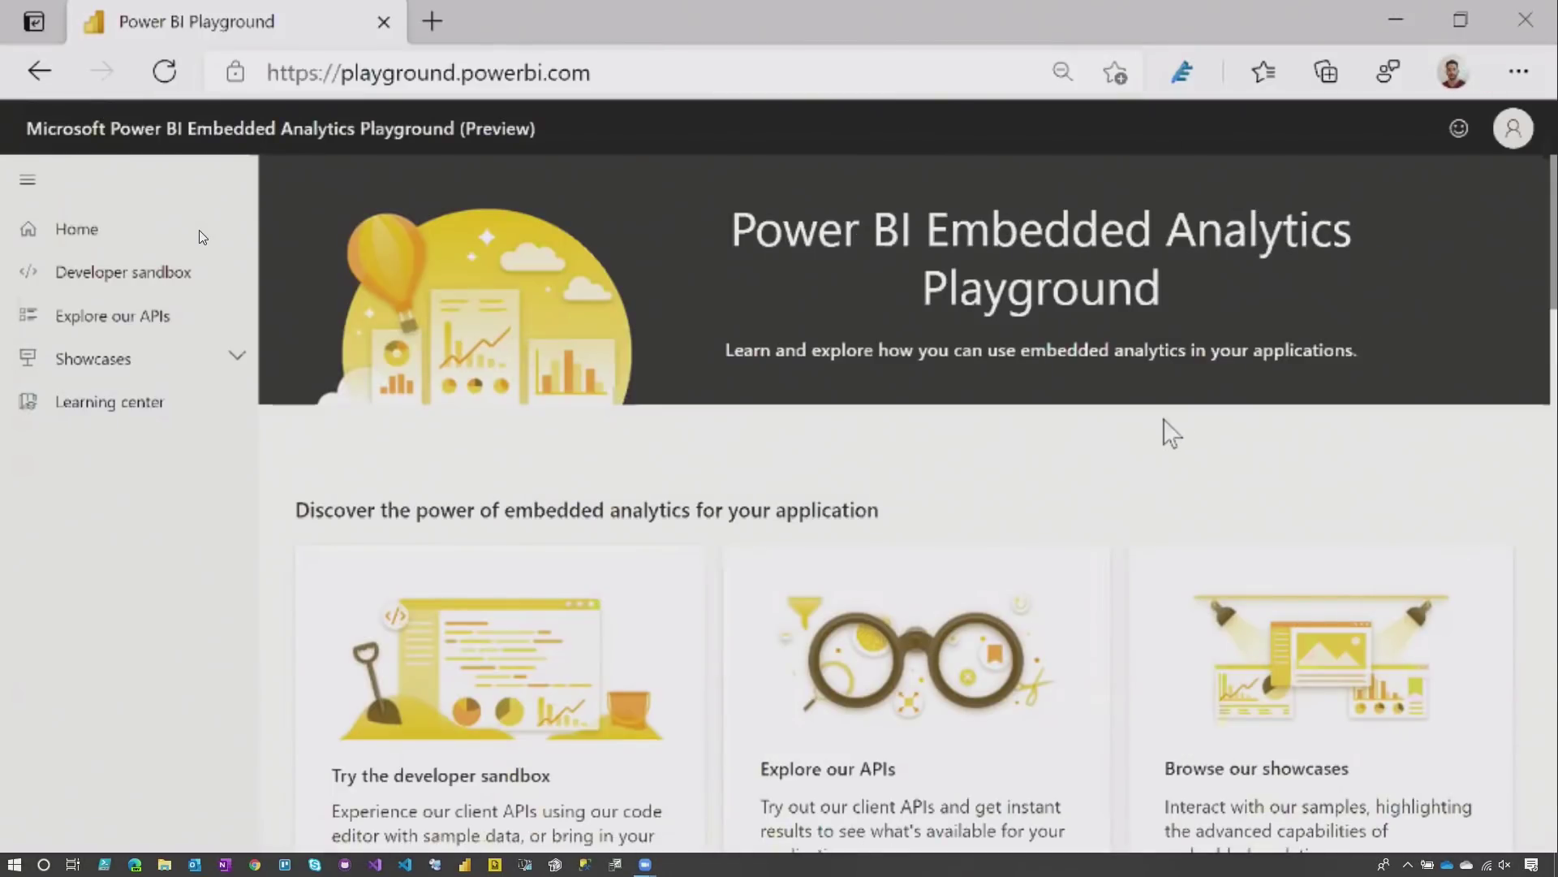
pyautogui.scroll(-1, 1171, 432)
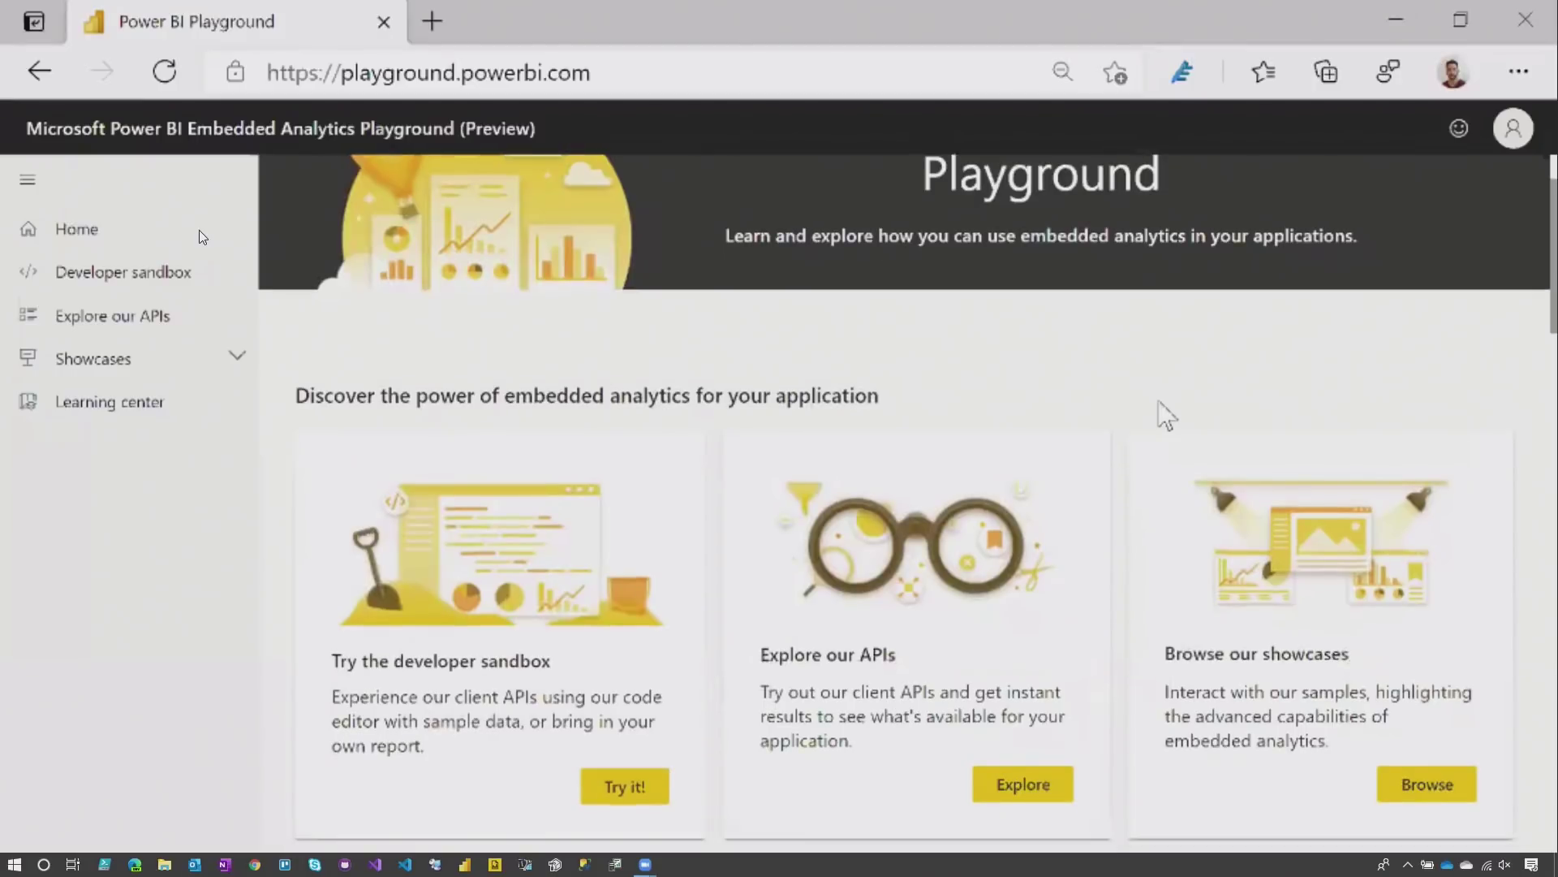
pyautogui.scroll(-1, 1165, 415)
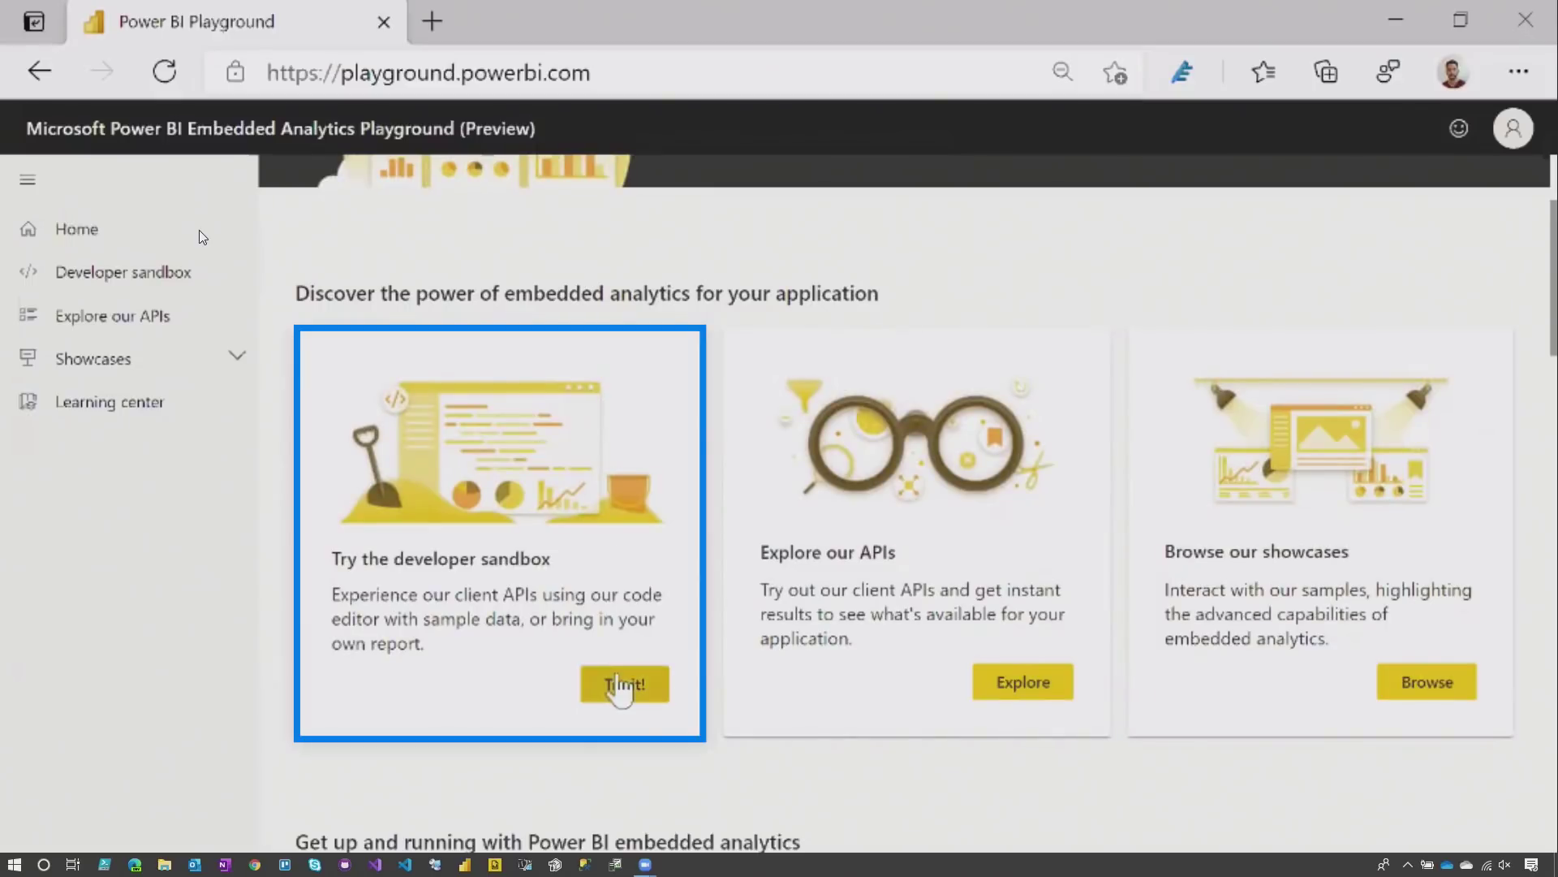
# Step: Launch the developer sandbox from the home page using the sample report
pyautogui.click(624, 685)
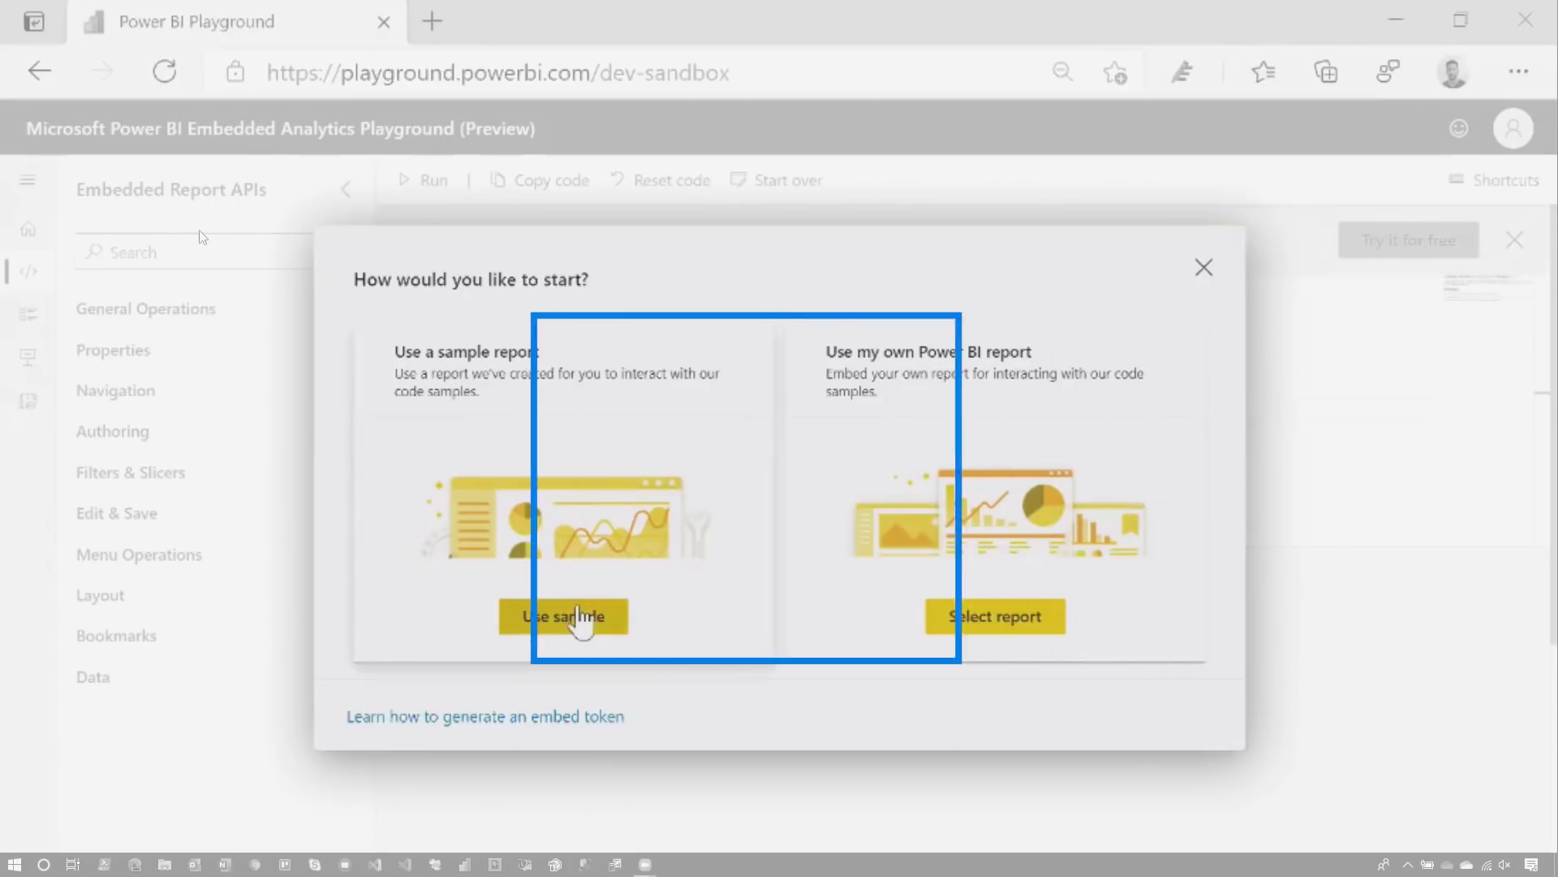
pyautogui.click(574, 623)
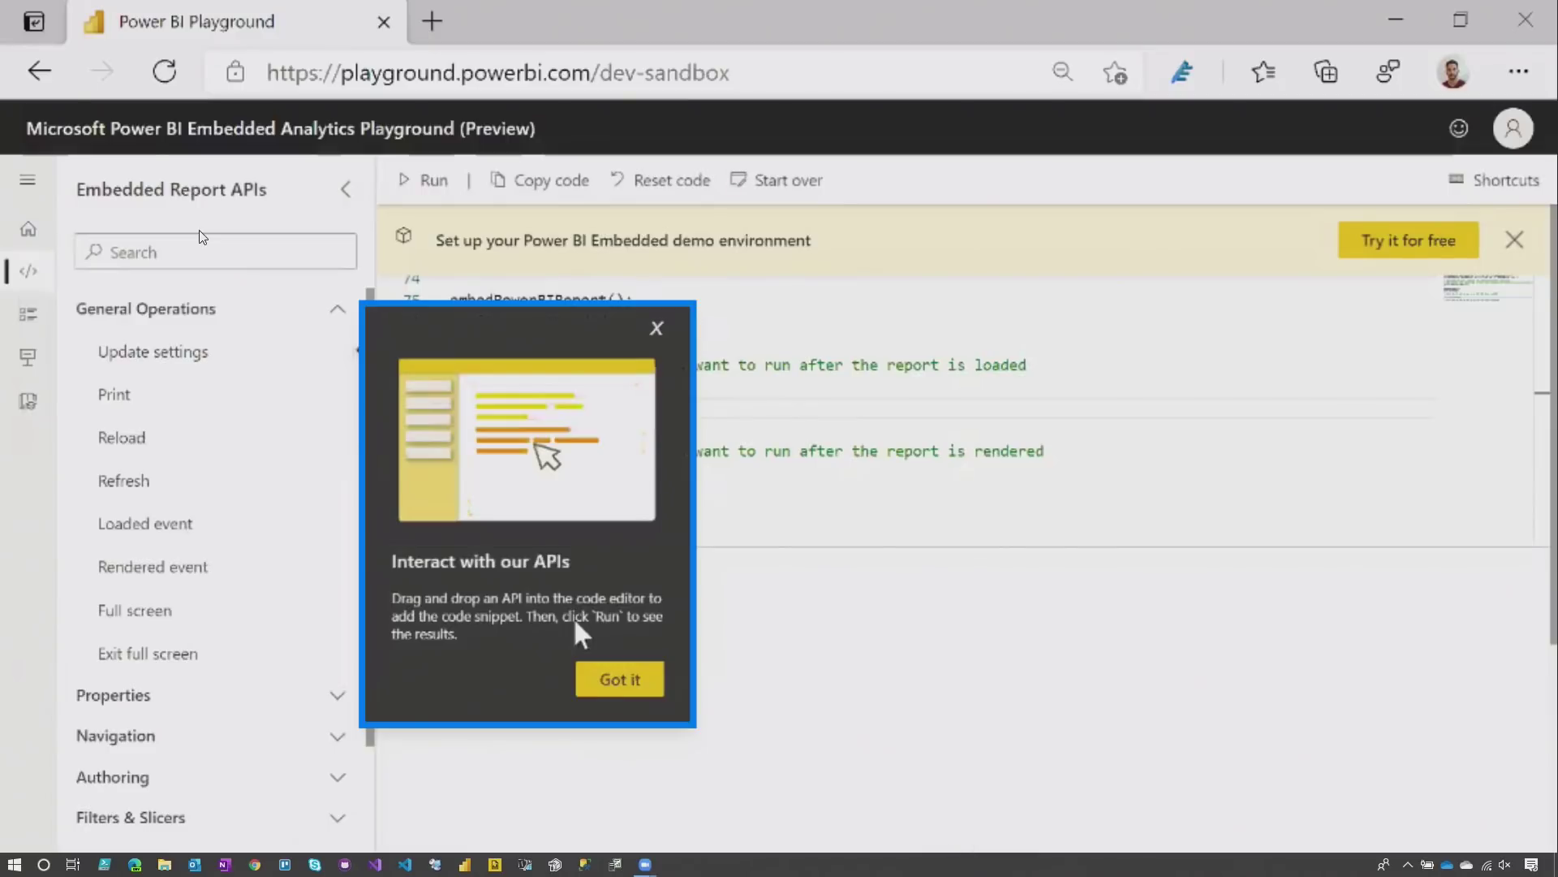
# Step: Add the Set slicer state snippet from Filters & Slicers and run it, narrowing dates to 10/13/2014–11/28/2014
pyautogui.click(619, 679)
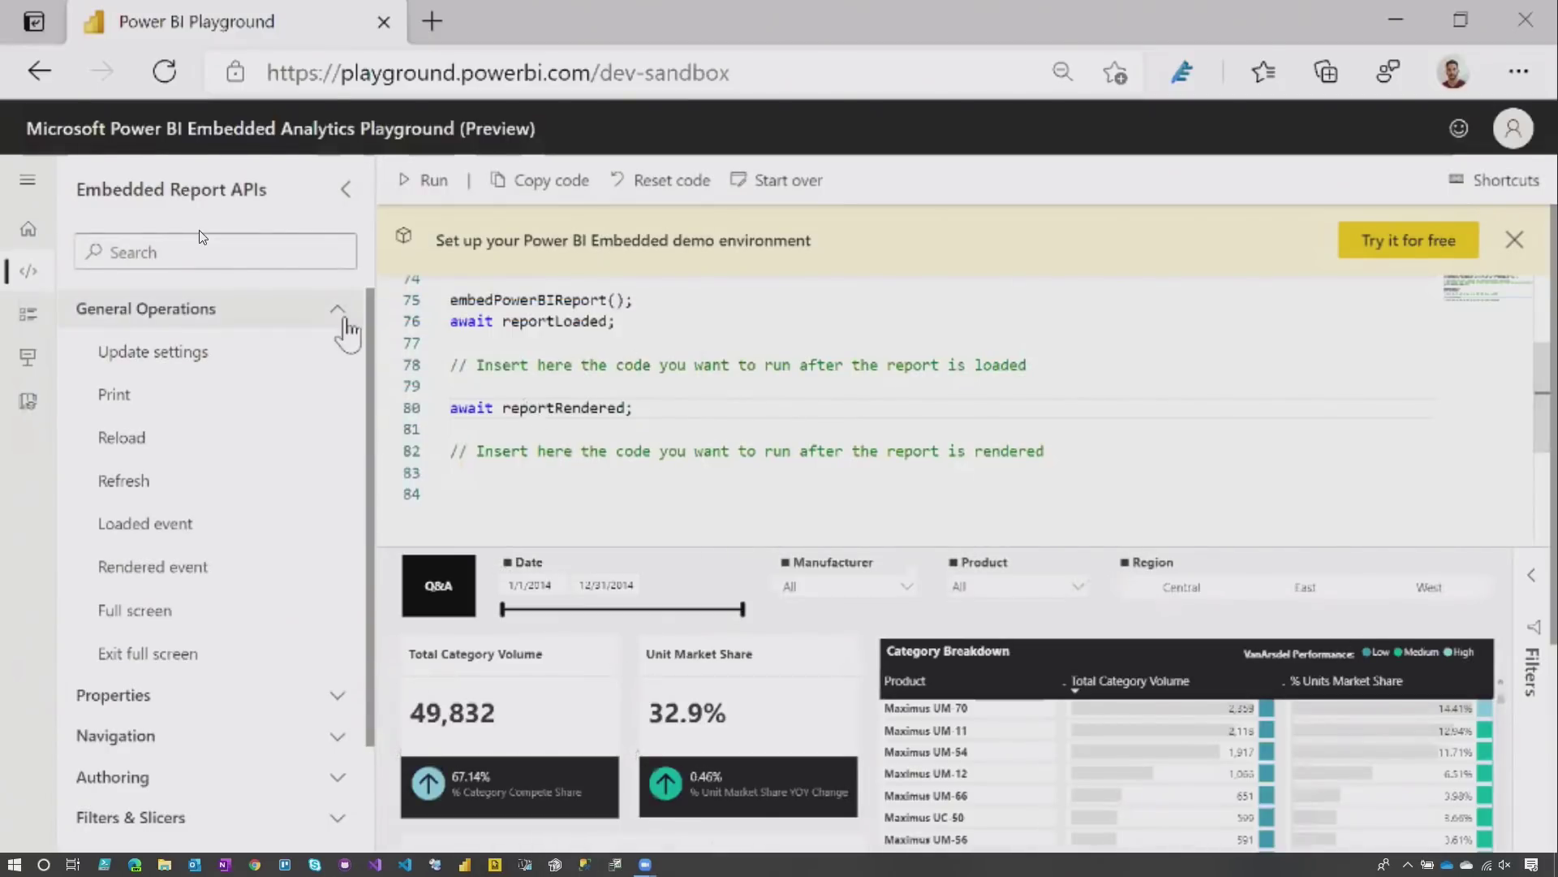
pyautogui.click(319, 475)
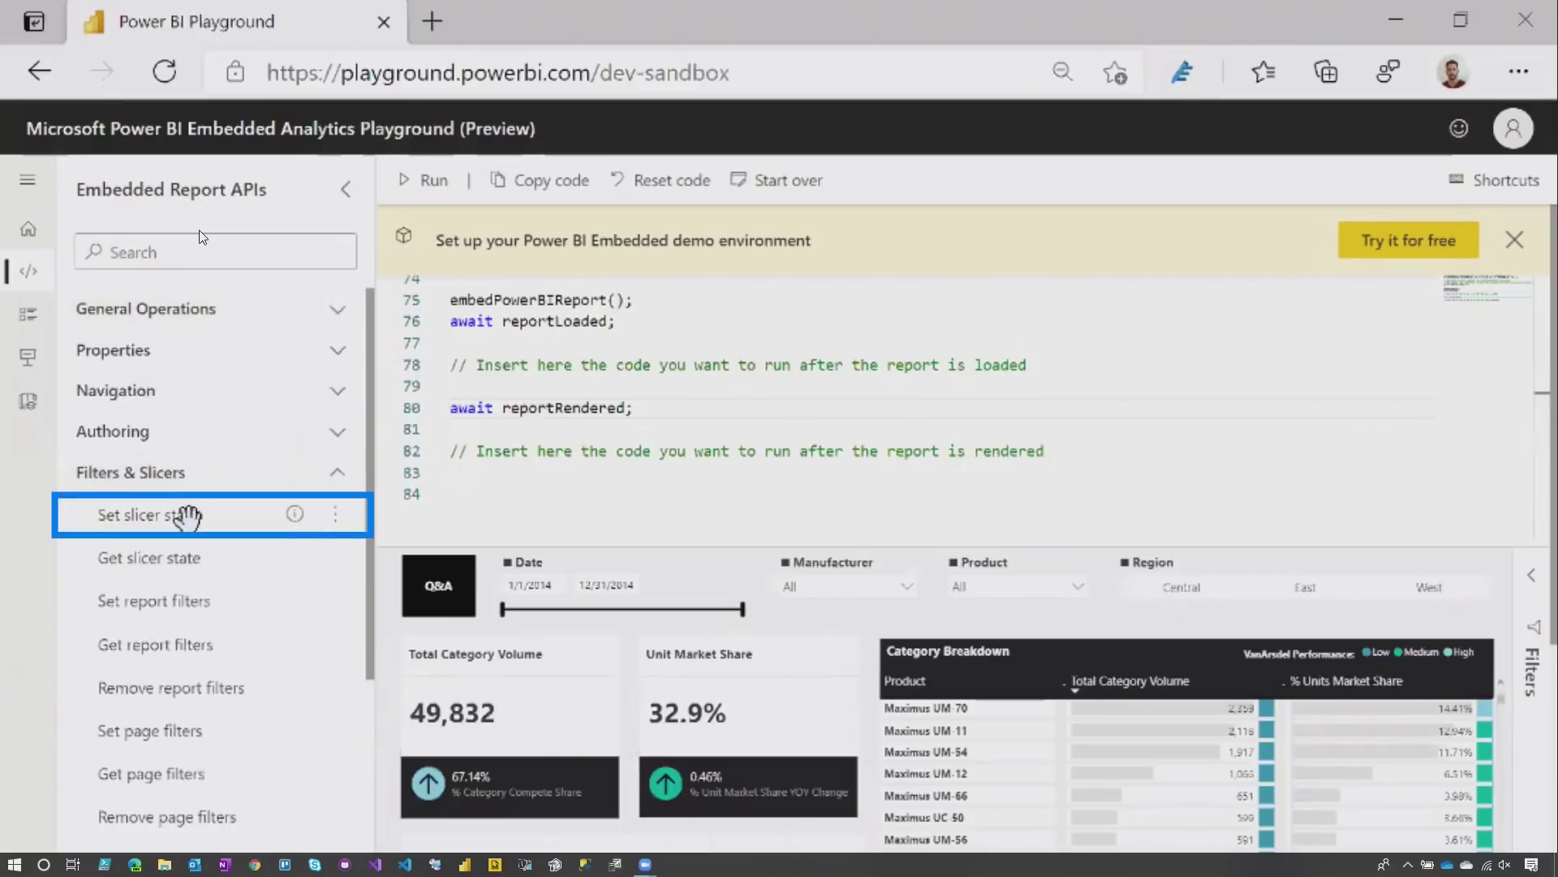
pyautogui.moveTo(586, 514); pyautogui.dragTo(611, 509)
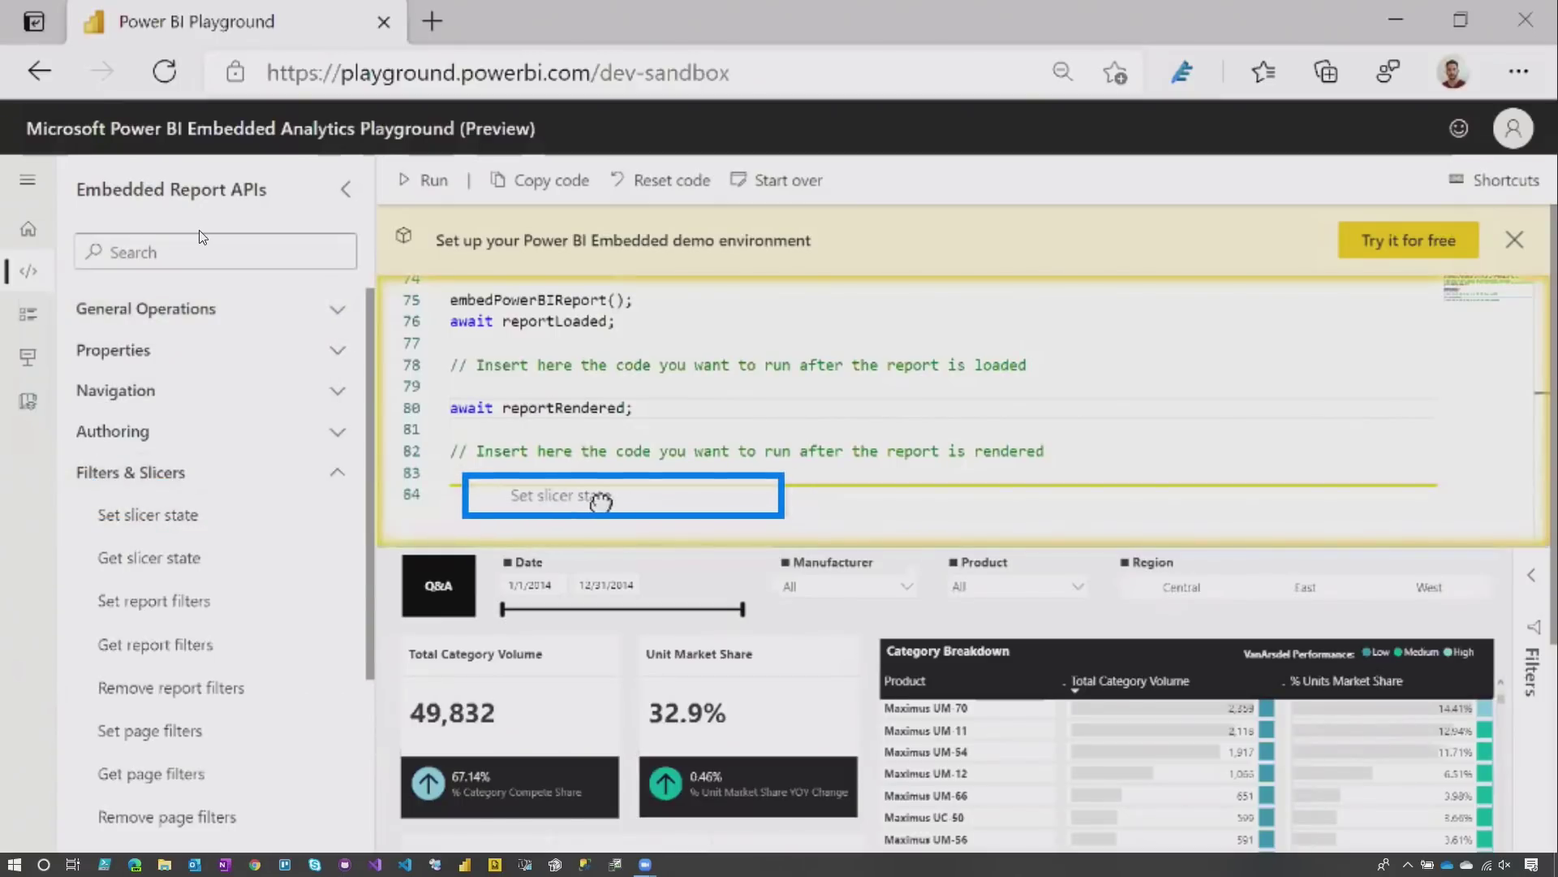
pyautogui.moveTo(617, 494); pyautogui.dragTo(618, 494)
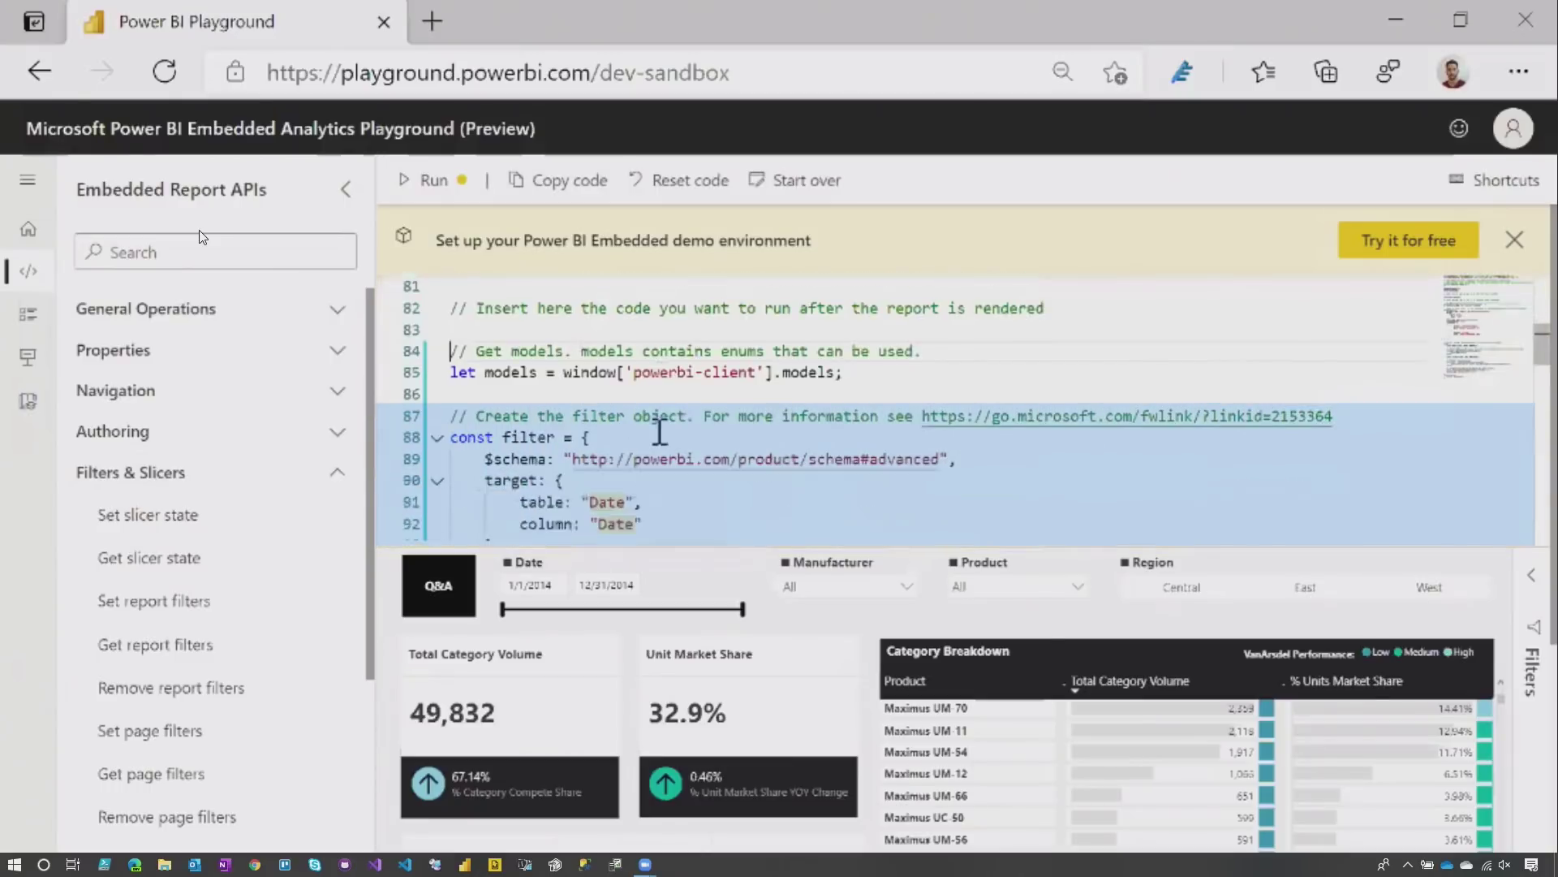
pyautogui.scroll(-3, 597, 432)
pyautogui.scroll(-3, 632, 398)
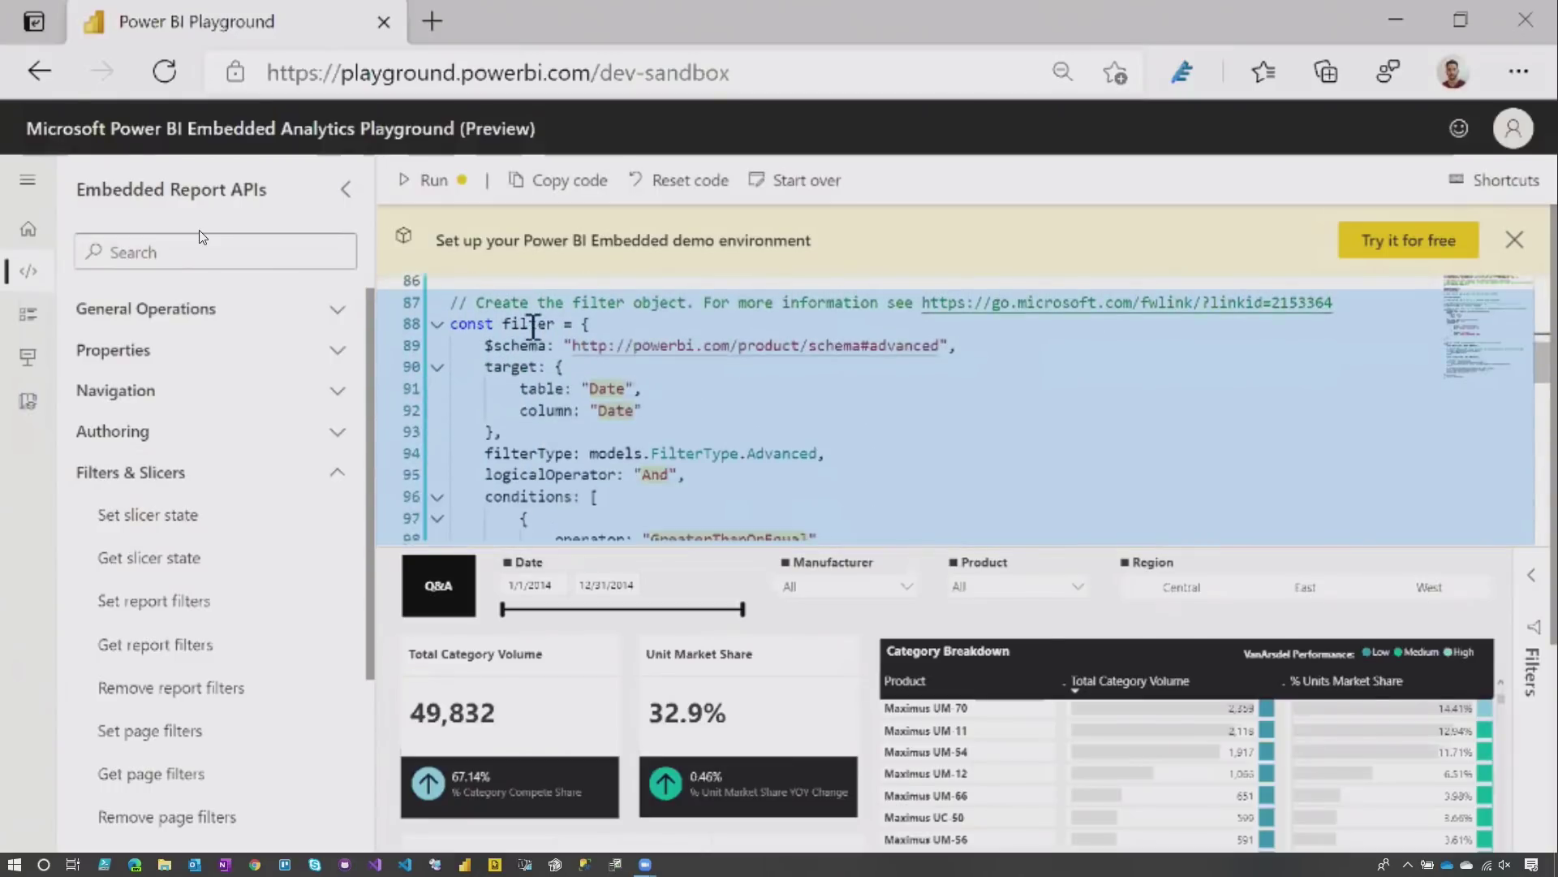
pyautogui.click(633, 399)
pyautogui.scroll(-8, 632, 397)
pyautogui.scroll(-3, 653, 414)
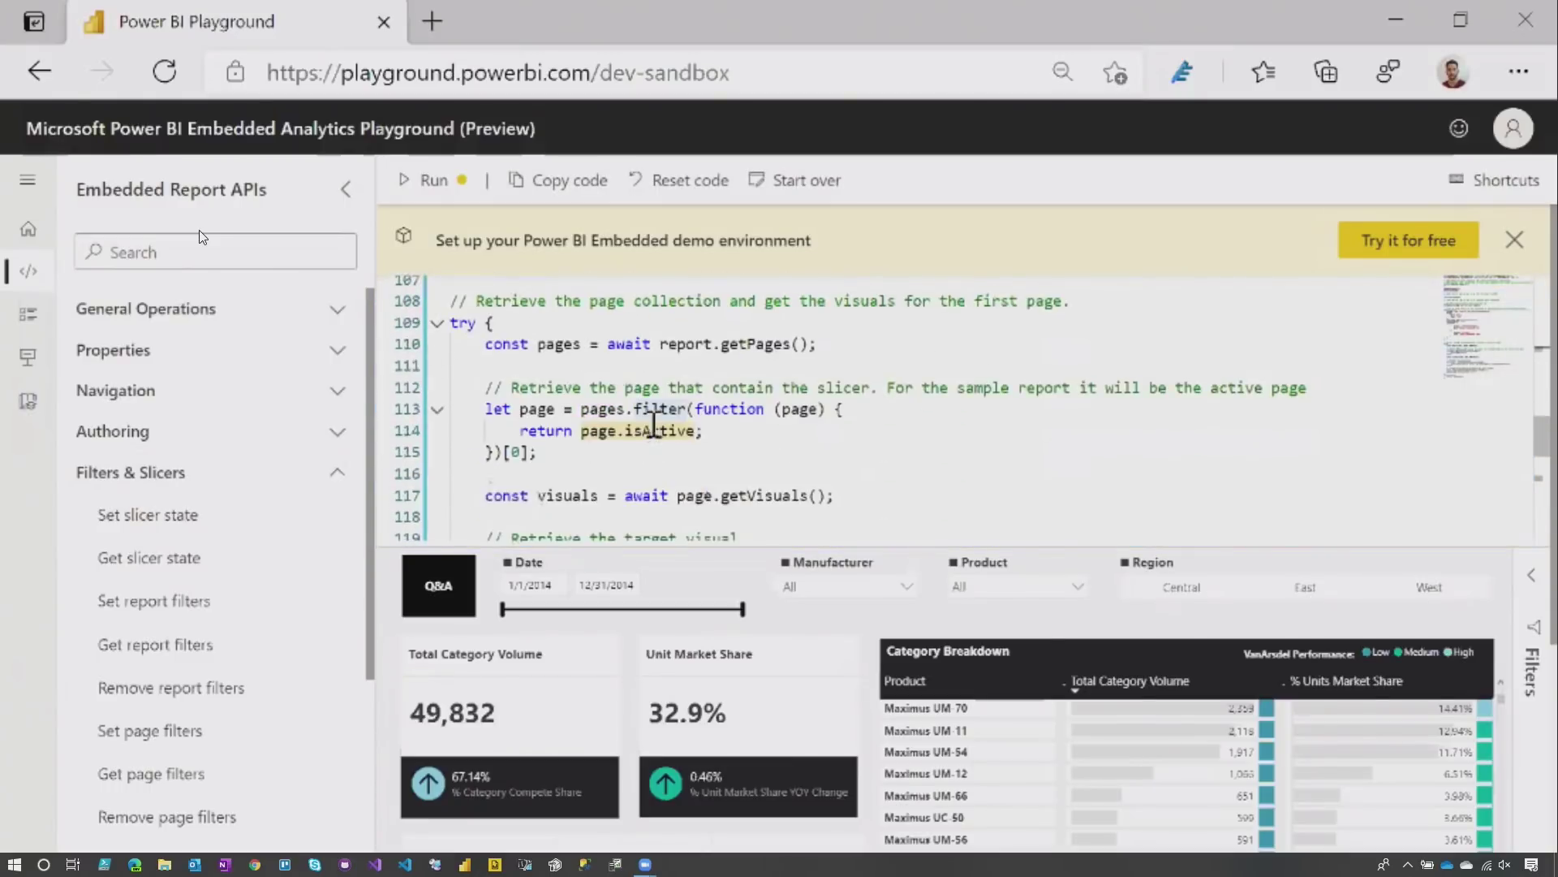
pyautogui.scroll(-3, 596, 402)
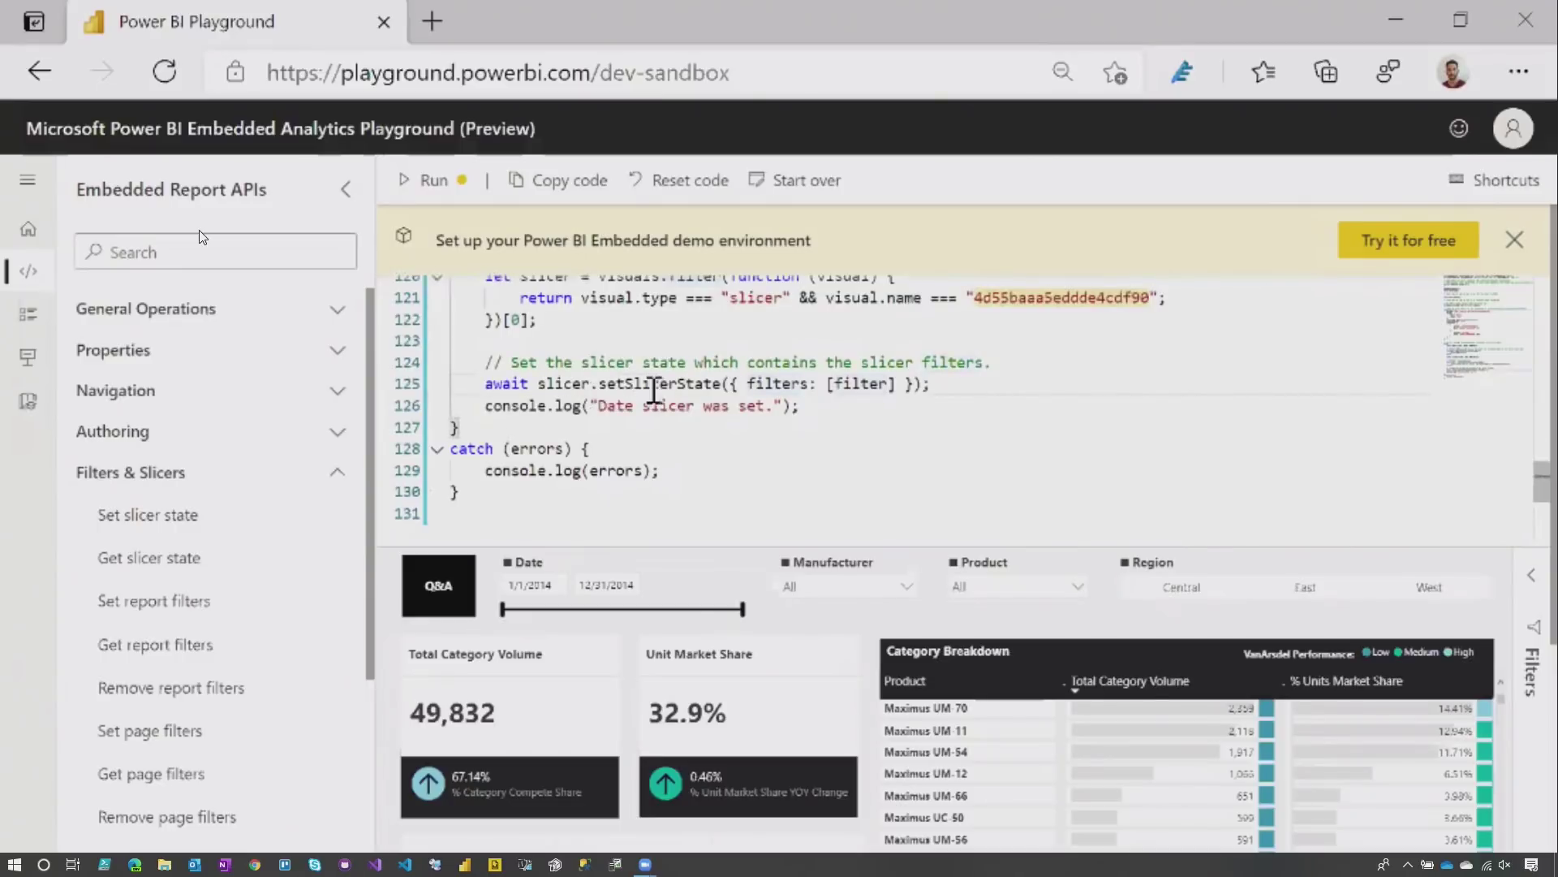
pyautogui.scroll(3, 655, 390)
pyautogui.scroll(3, 664, 401)
pyautogui.scroll(5, 664, 403)
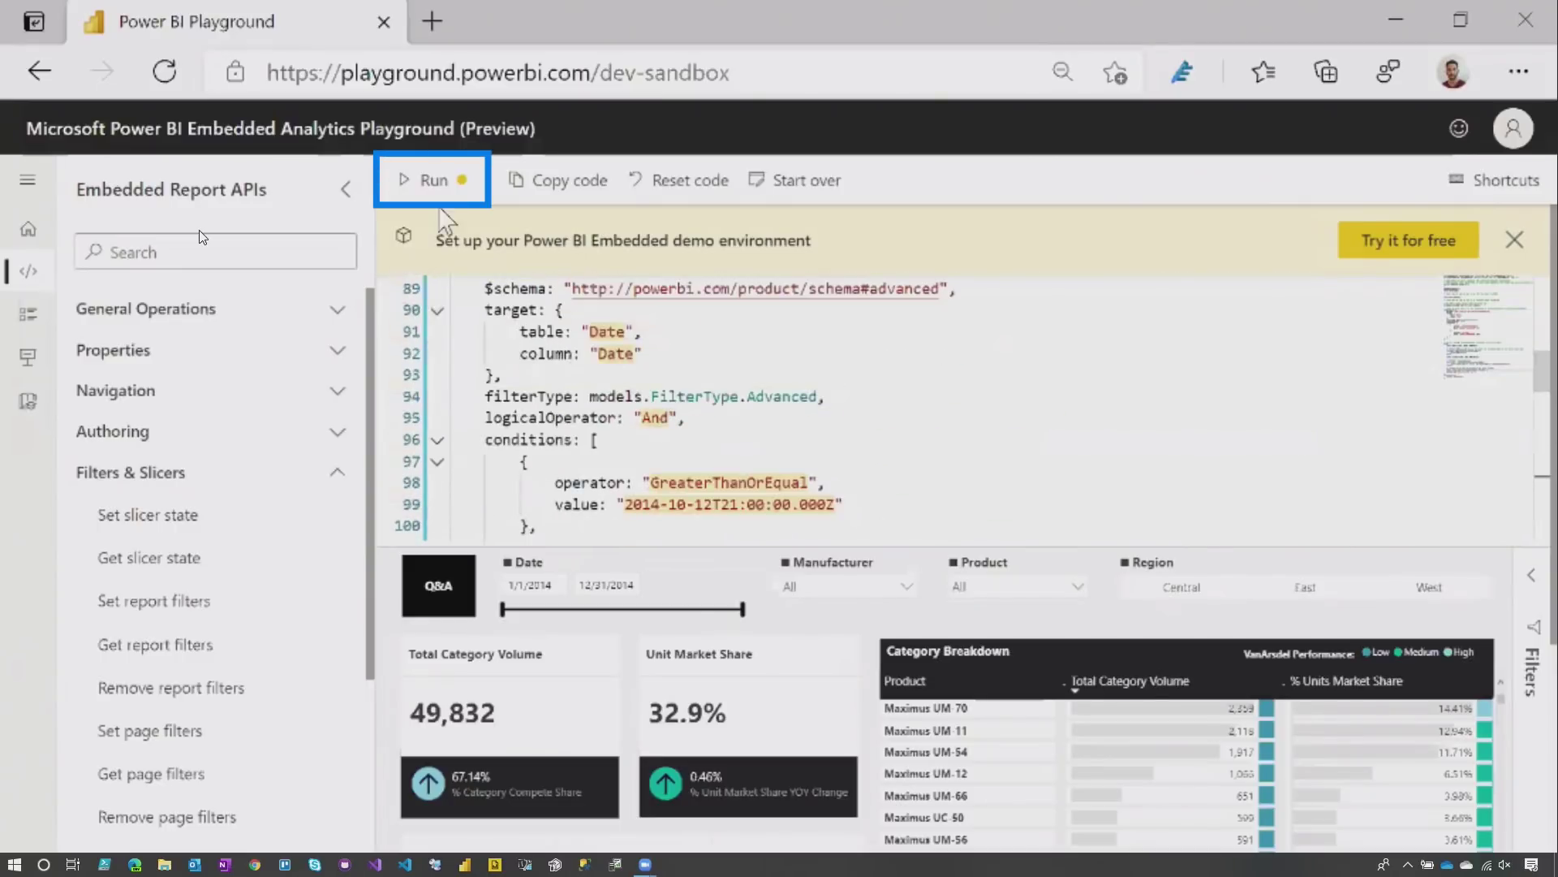
pyautogui.click(433, 180)
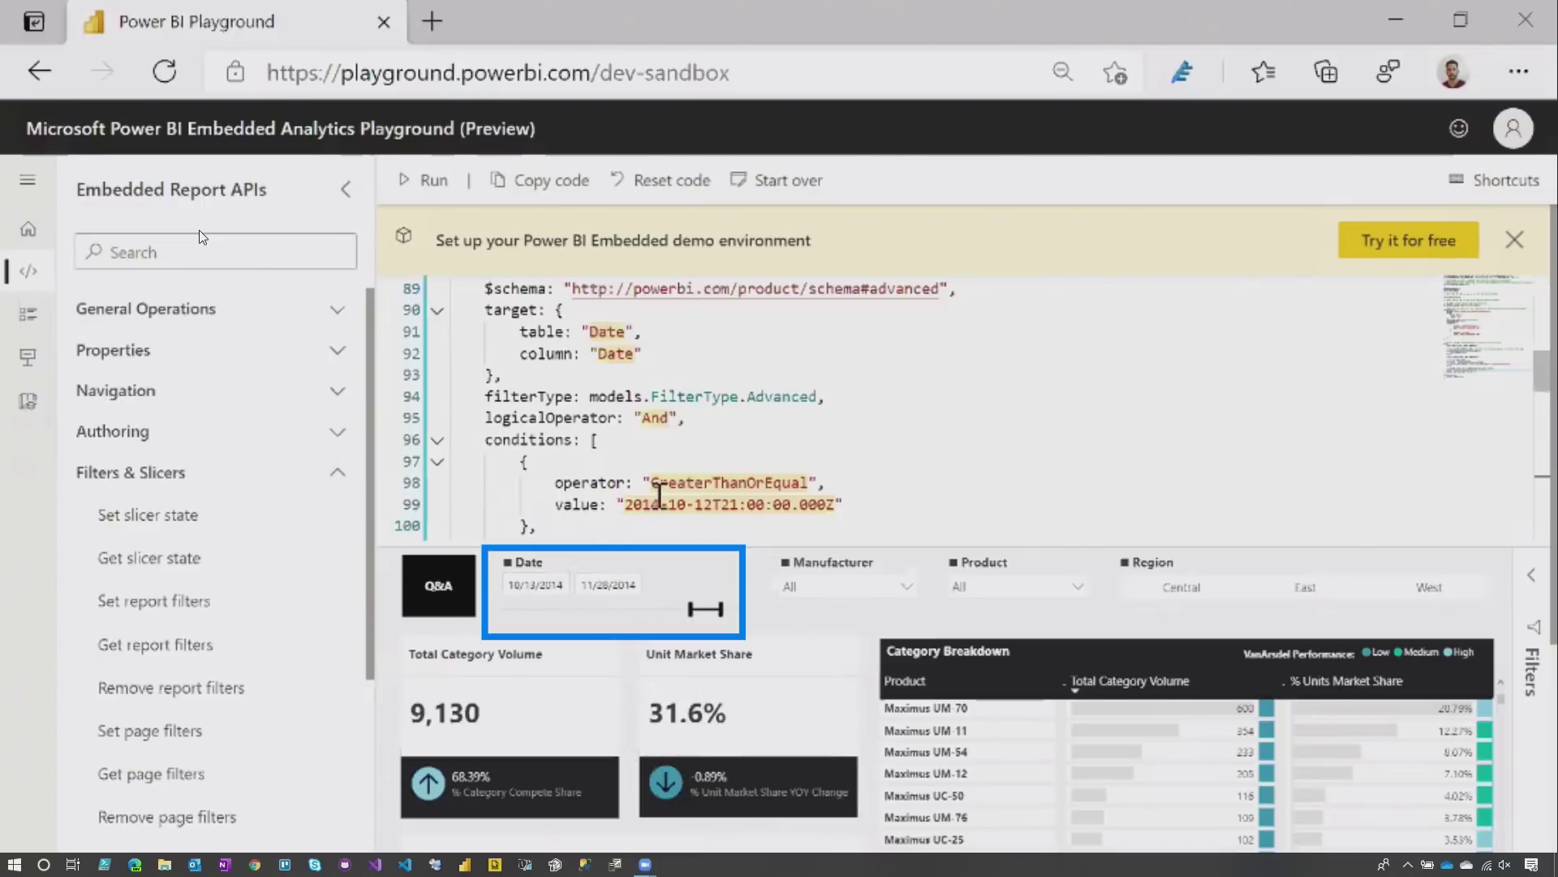
pyautogui.scroll(-2, 658, 493)
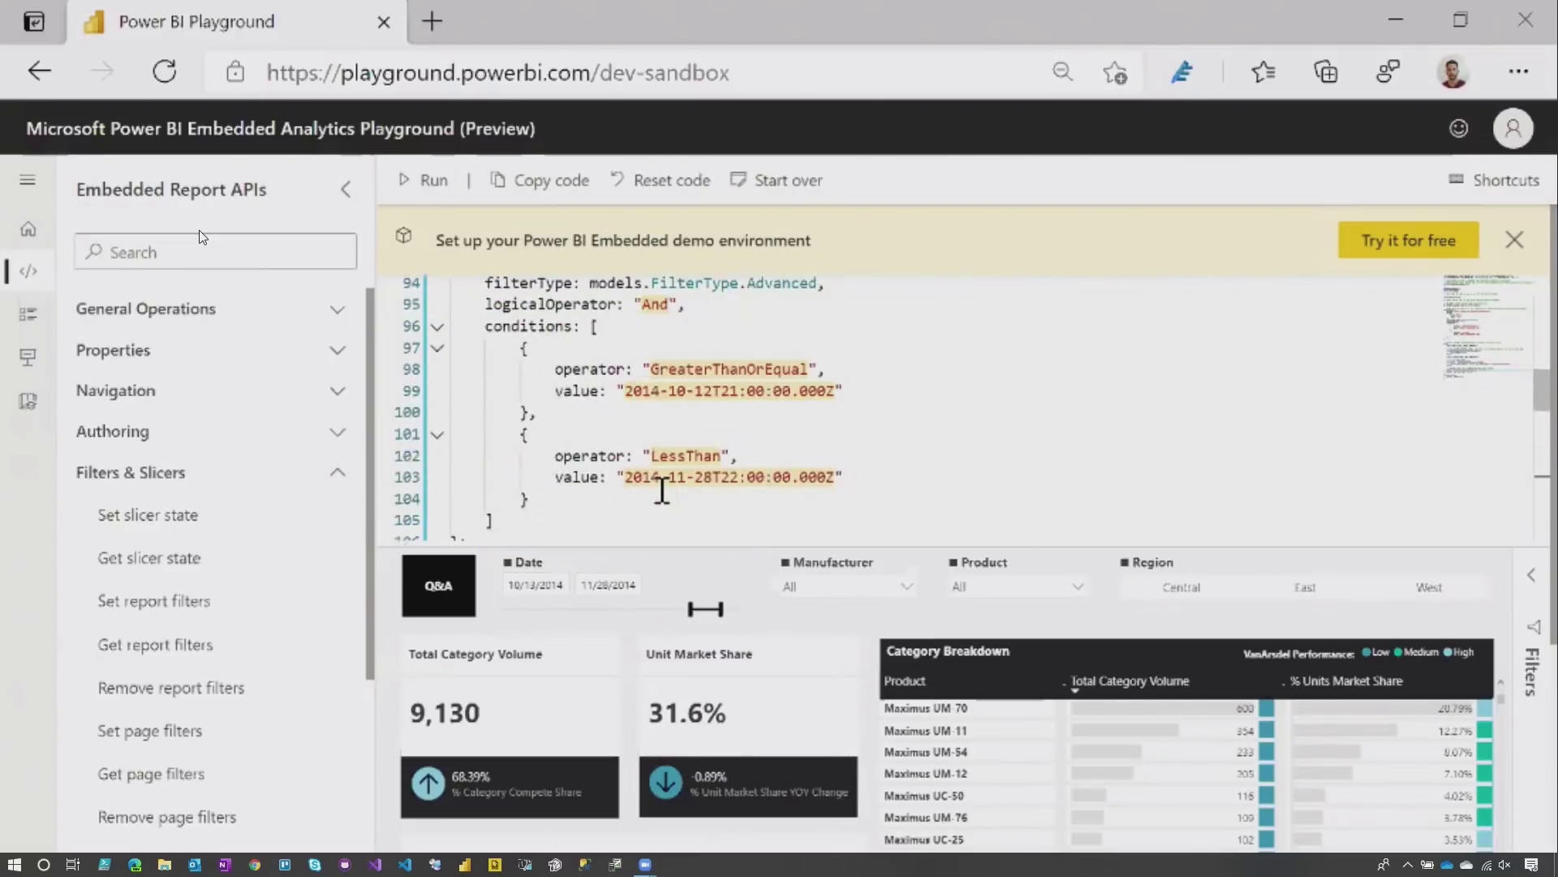
# Step: Select all the slicer code in the editor and run it again
pyautogui.hotkey('ctrl', 'a')
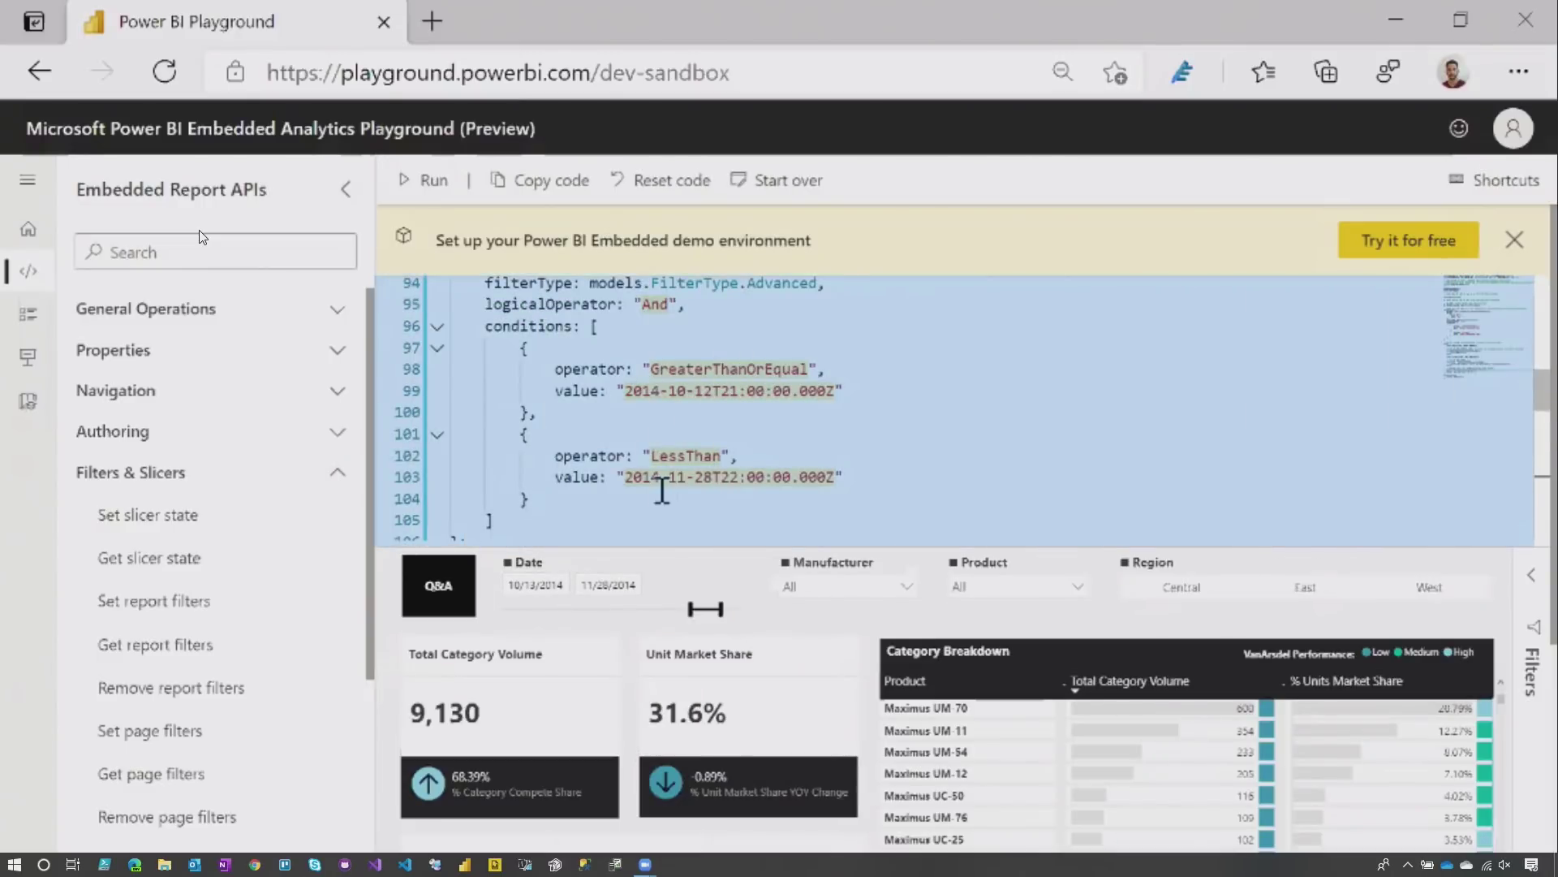
pyautogui.moveTo(659, 414); pyautogui.dragTo(678, 451)
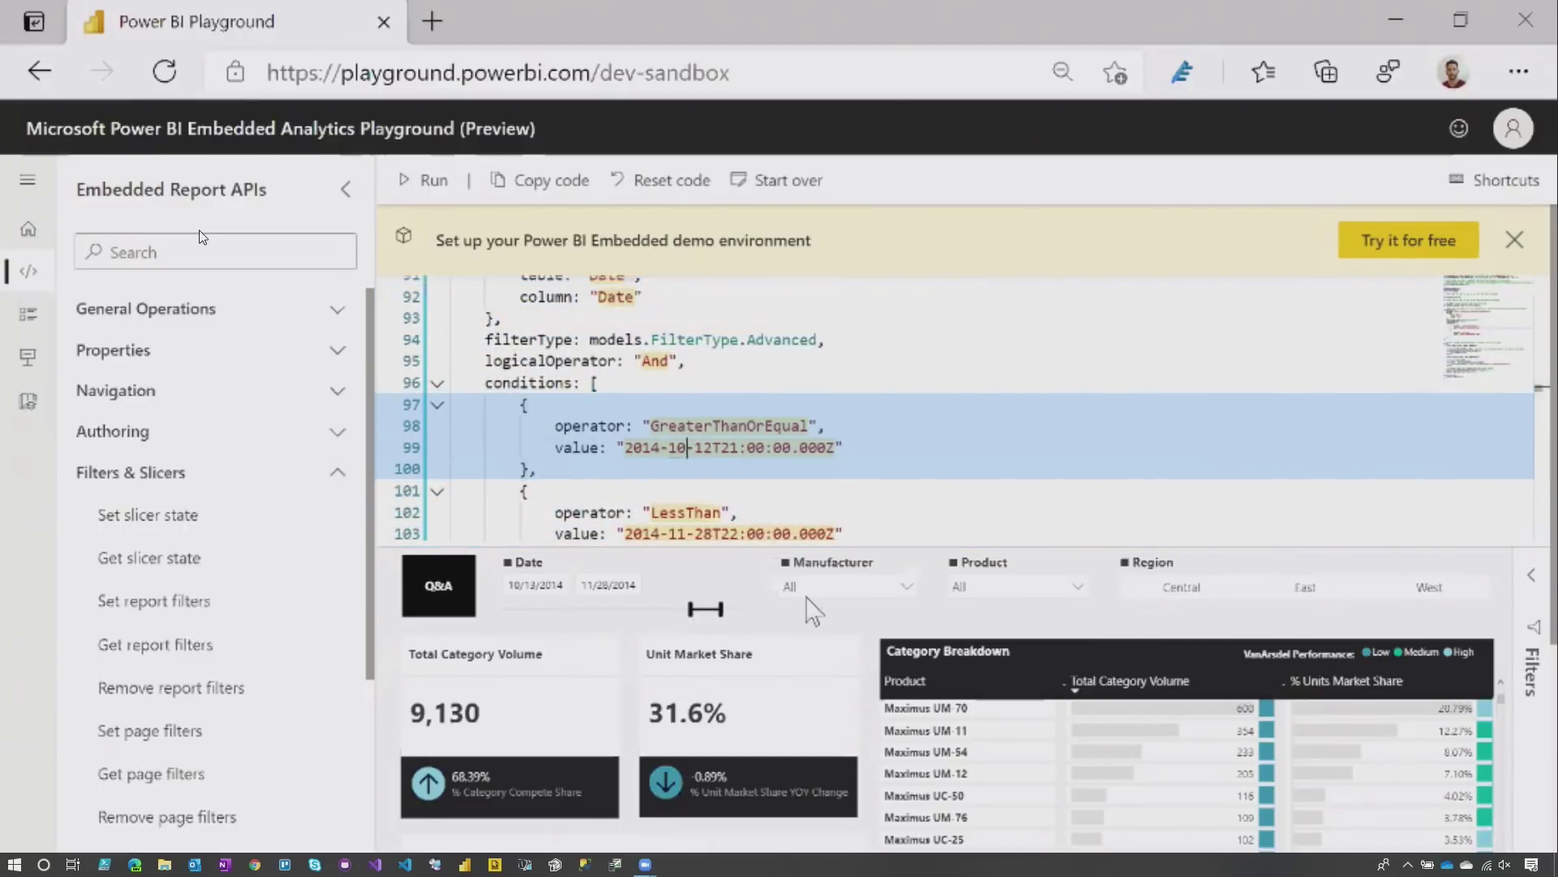
pyautogui.click(426, 180)
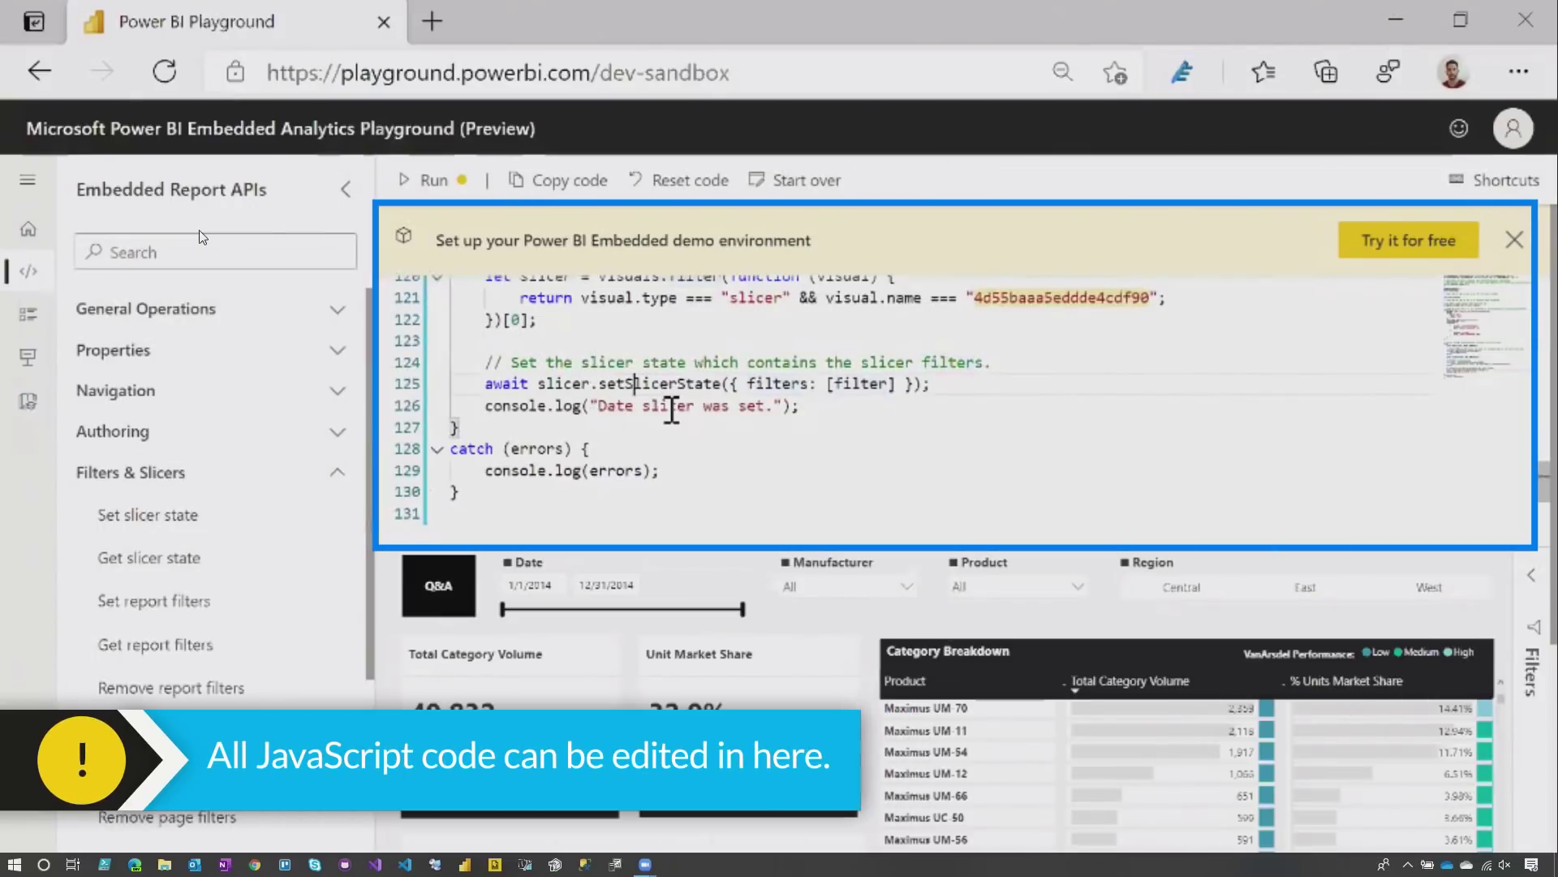
pyautogui.scroll(4, 670, 406)
pyautogui.scroll(4, 671, 405)
pyautogui.scroll(4, 670, 405)
pyautogui.scroll(3, 671, 406)
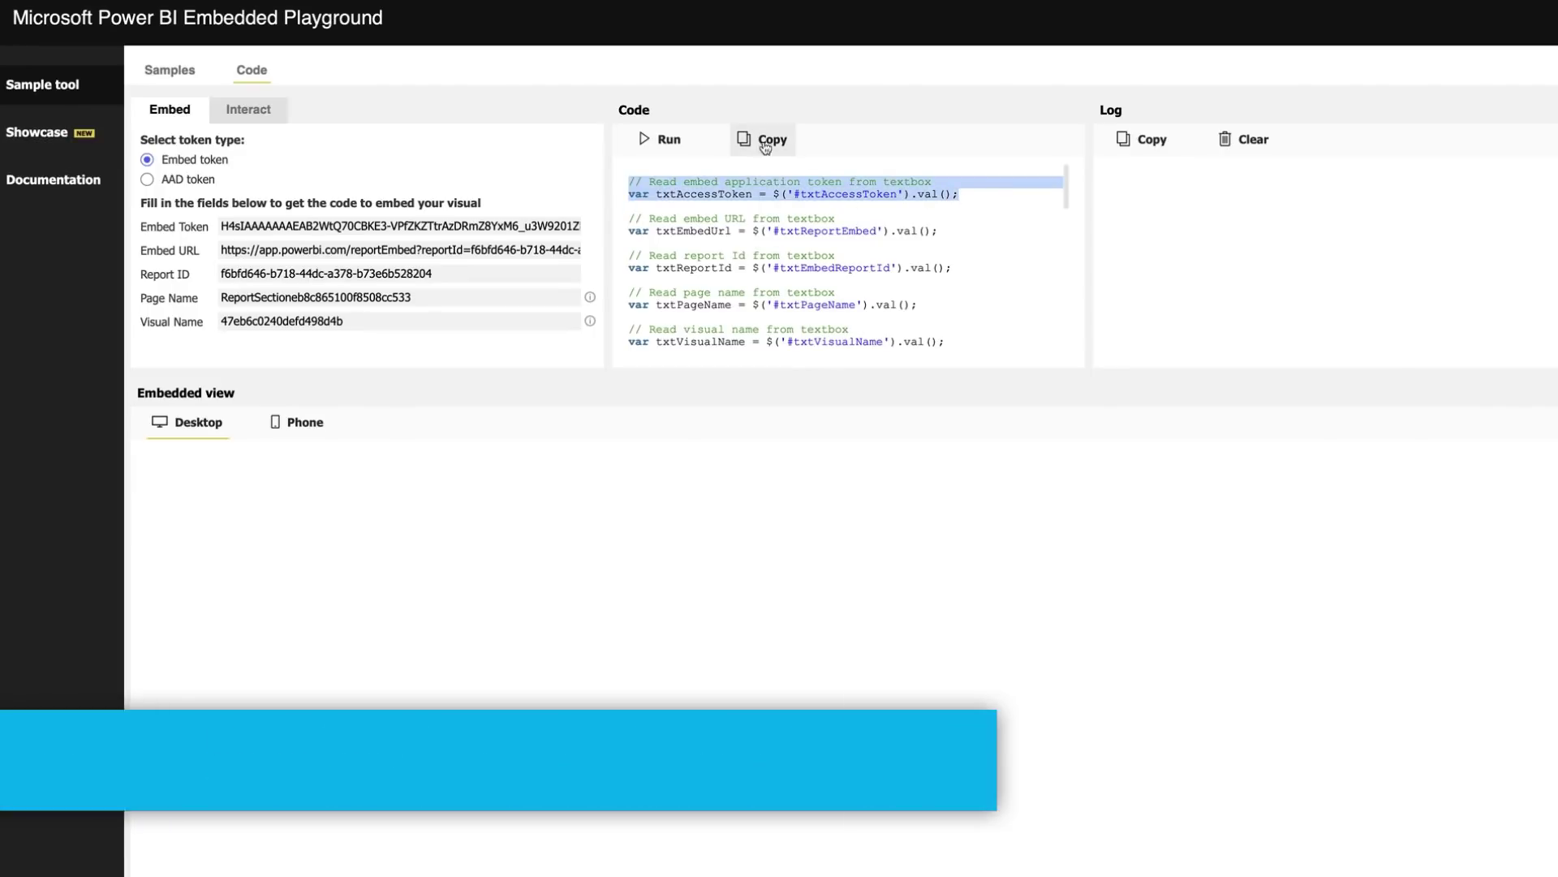
# Step: Copy the sample report's embed code with the 4/13/2014–11/28/2014 date range
pyautogui.click(762, 139)
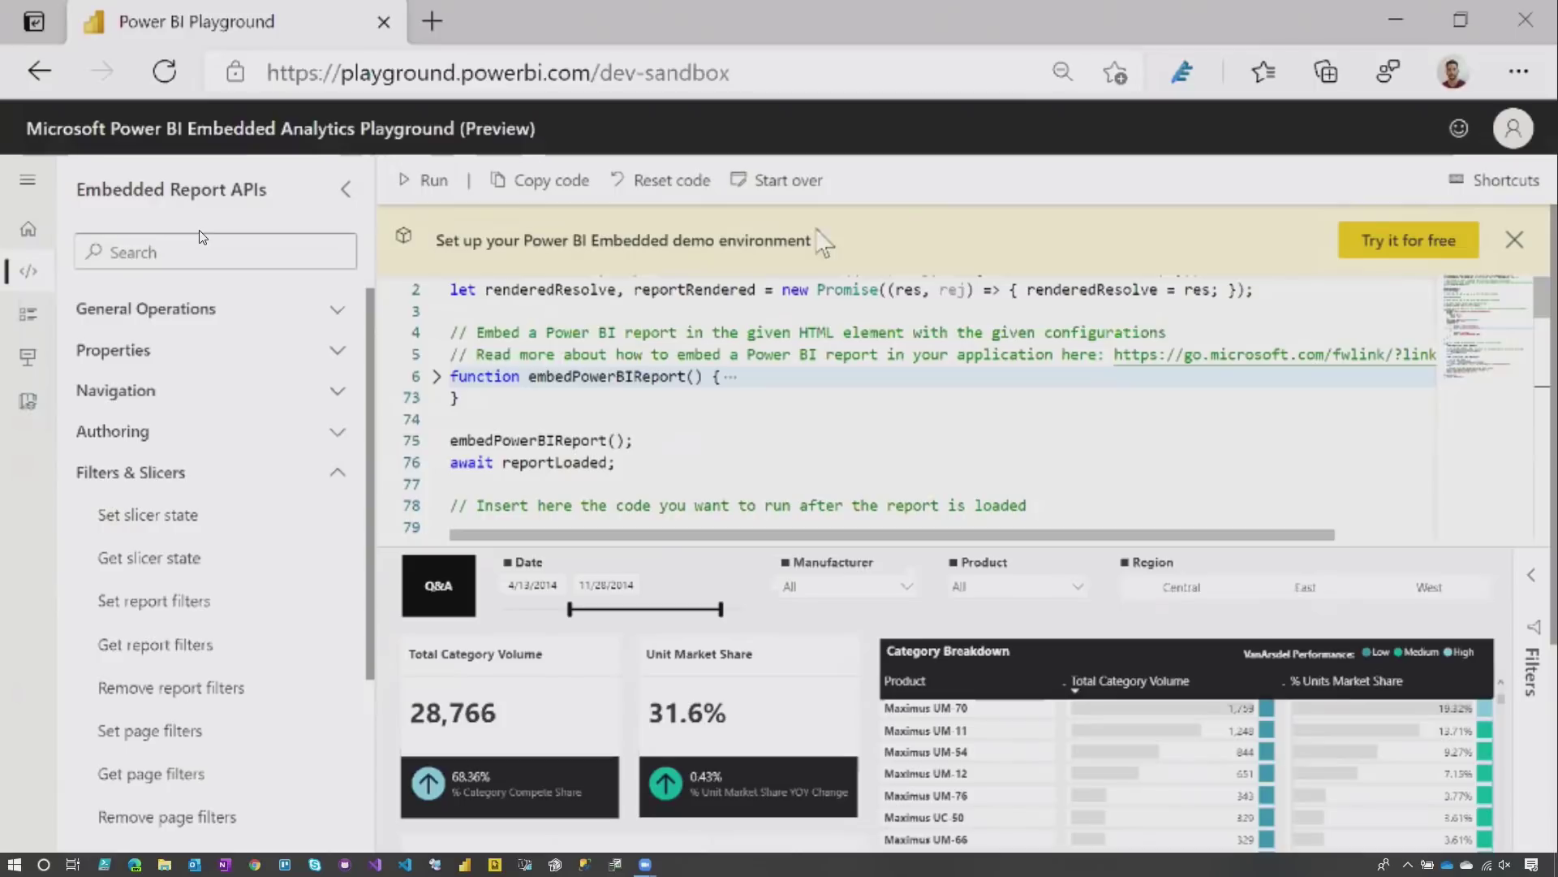
# Step: Start over and embed the US Sales Analysis report from the Tailspin Toys WS workspace
pyautogui.click(775, 185)
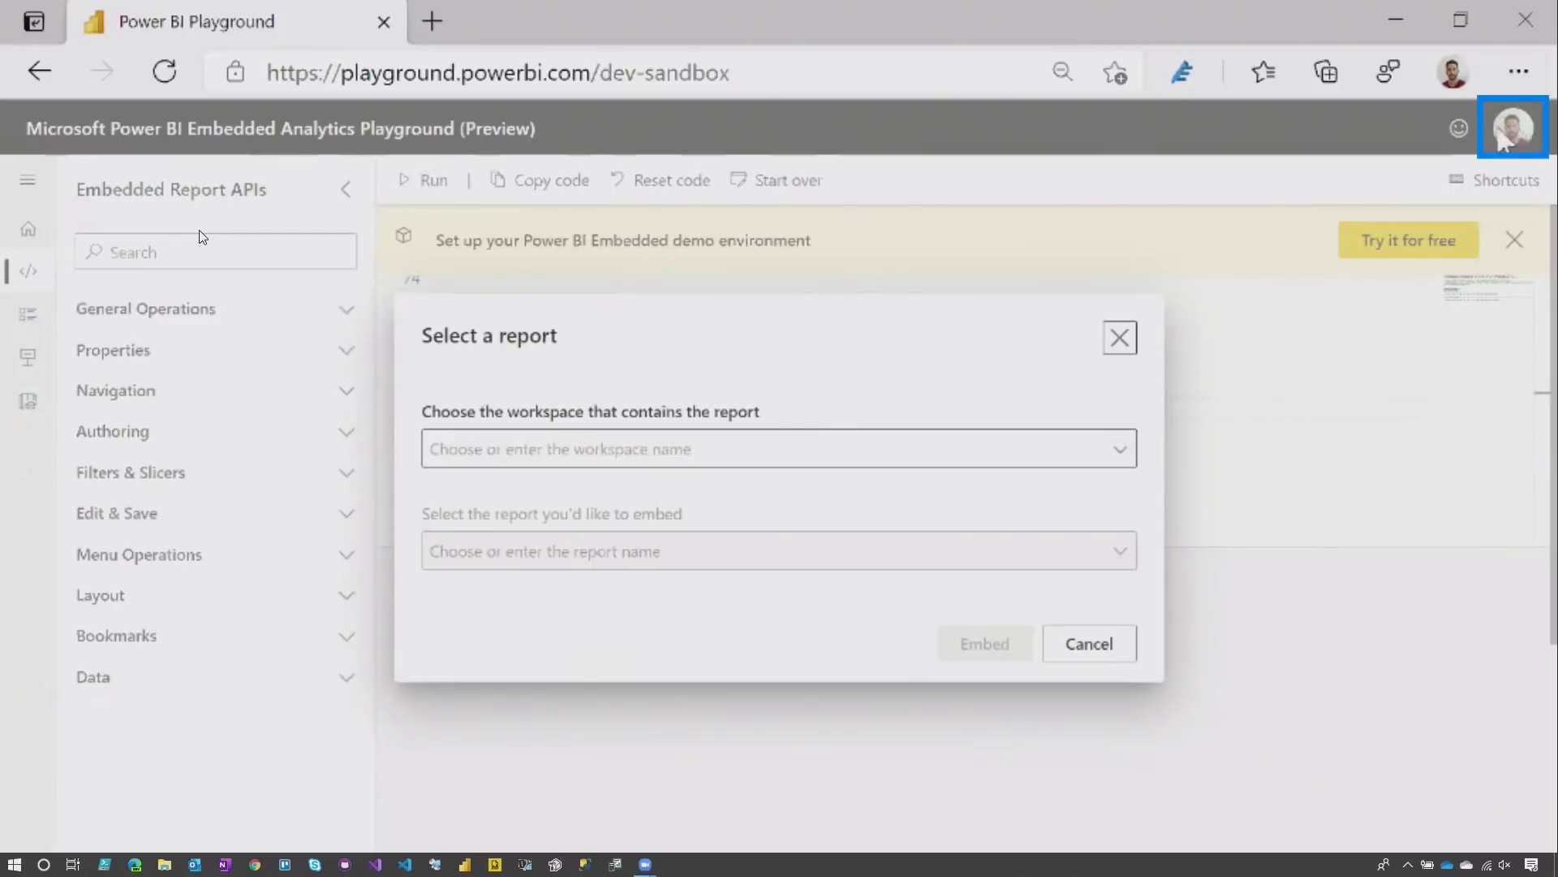
pyautogui.click(801, 449)
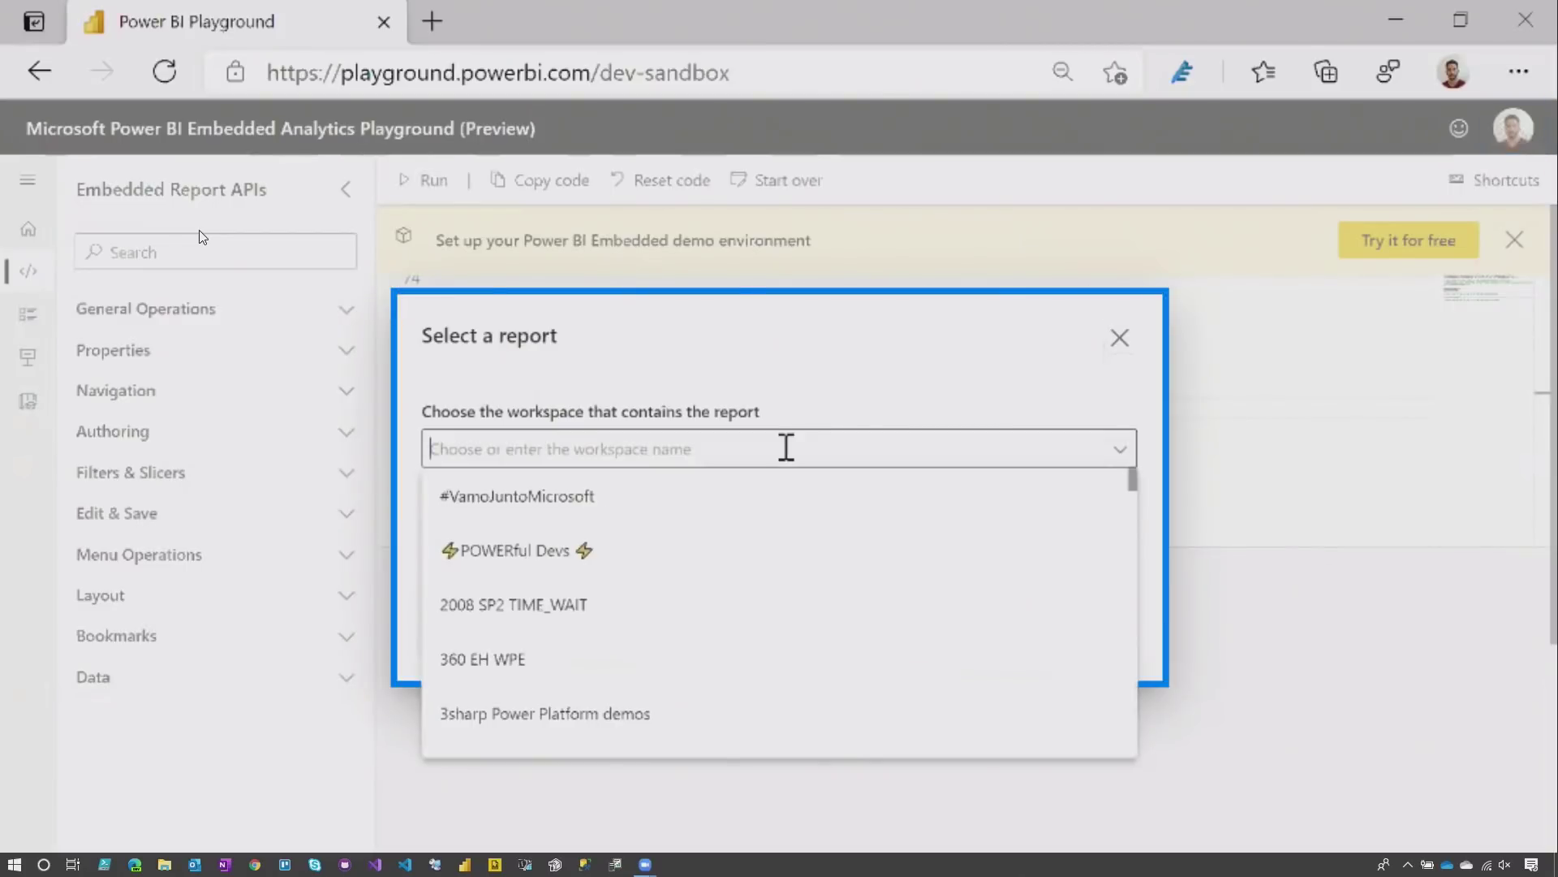
pyautogui.write('tail')
pyautogui.click(786, 496)
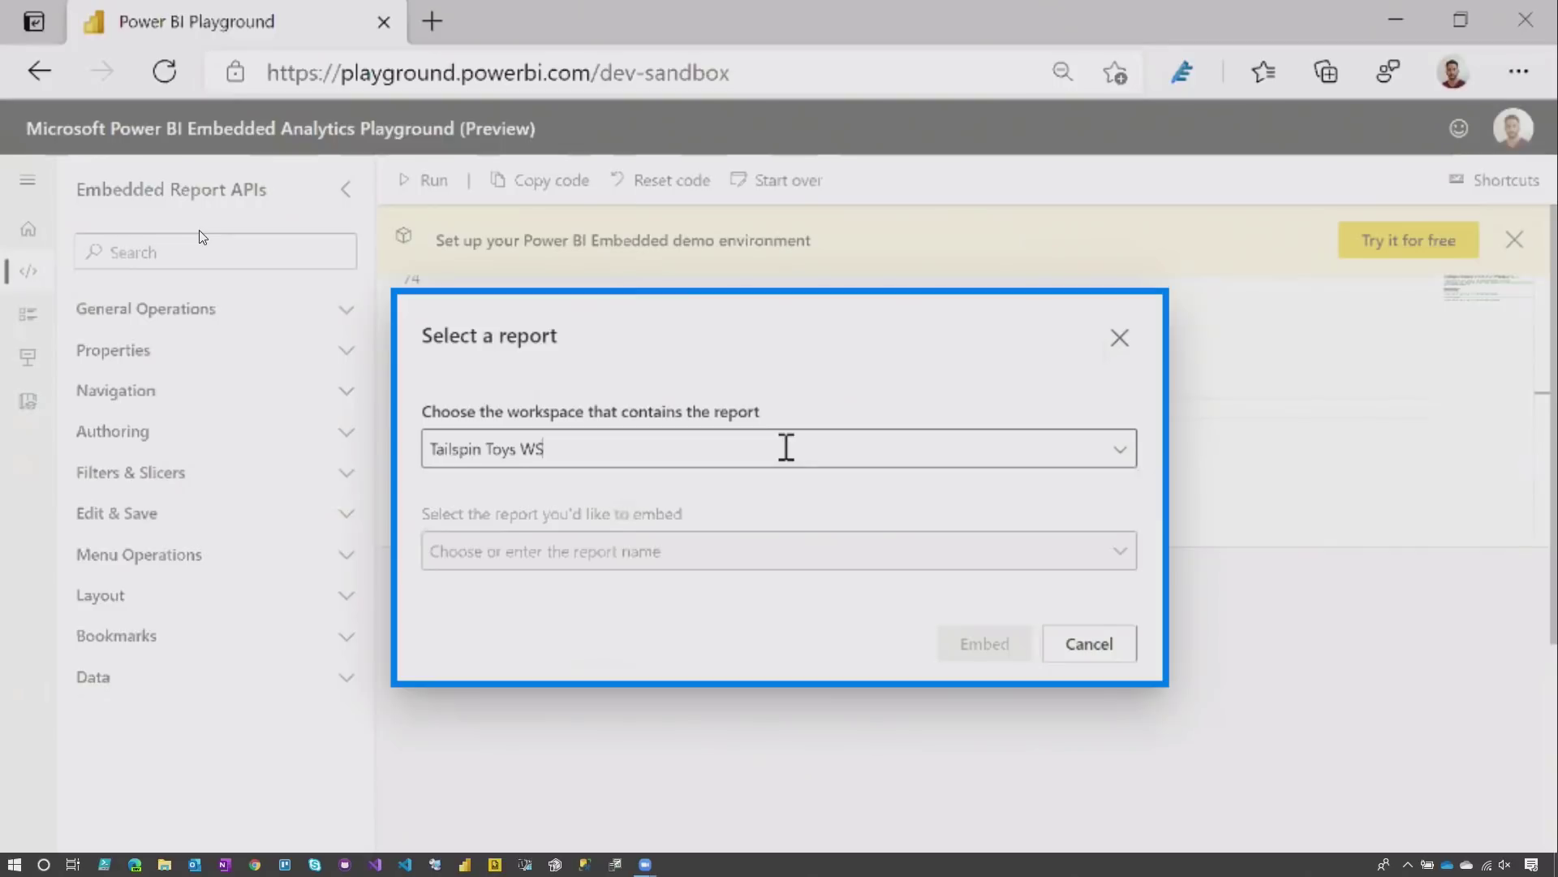
pyautogui.click(645, 548)
pyautogui.write('US Sales Analysis')
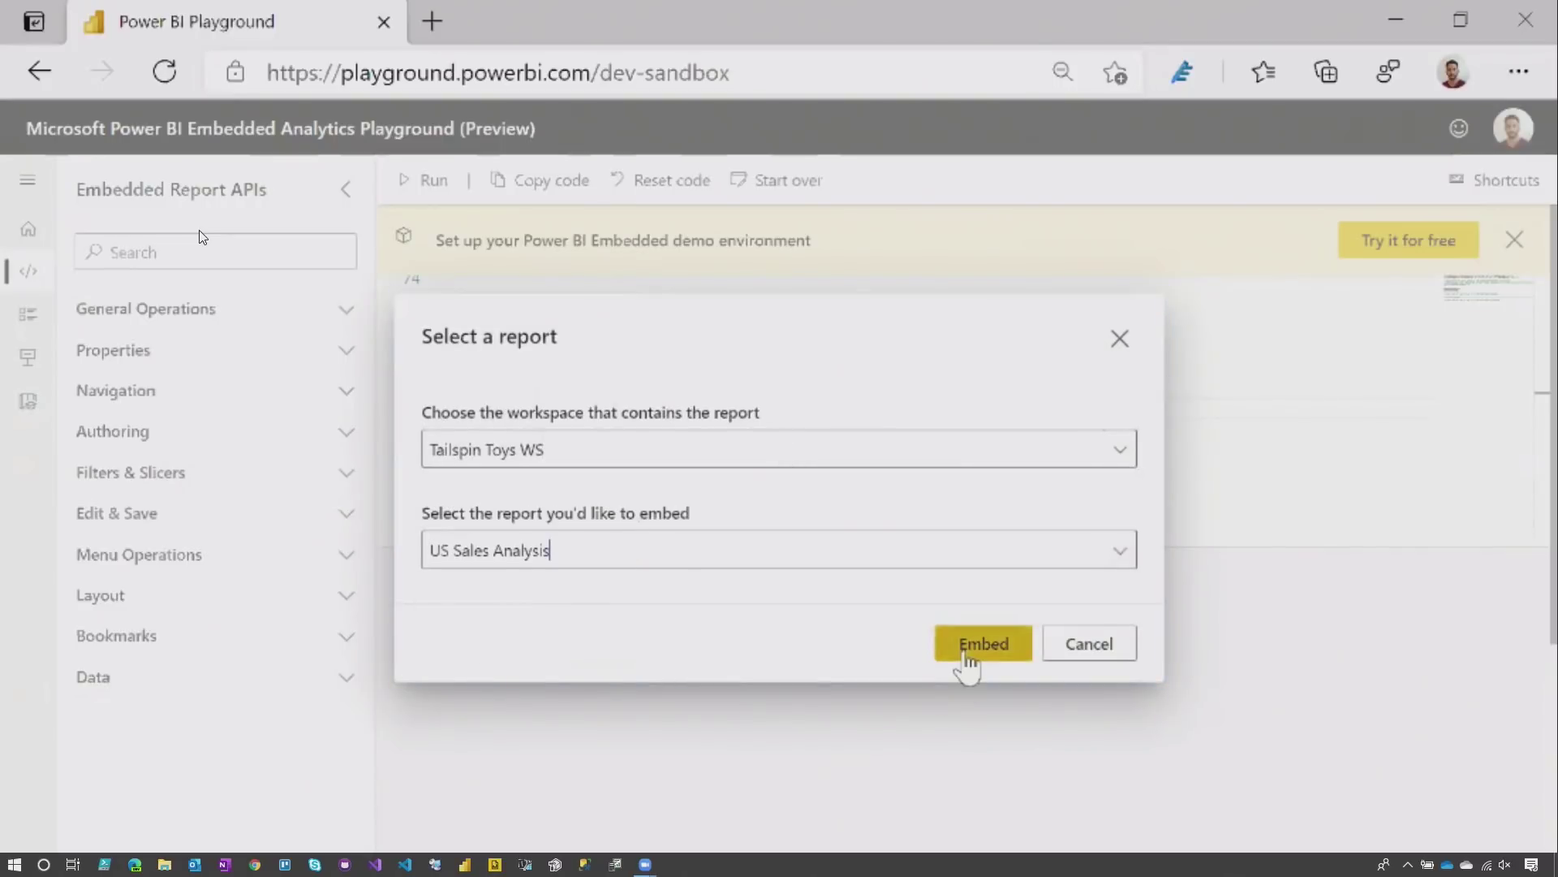
pyautogui.click(983, 643)
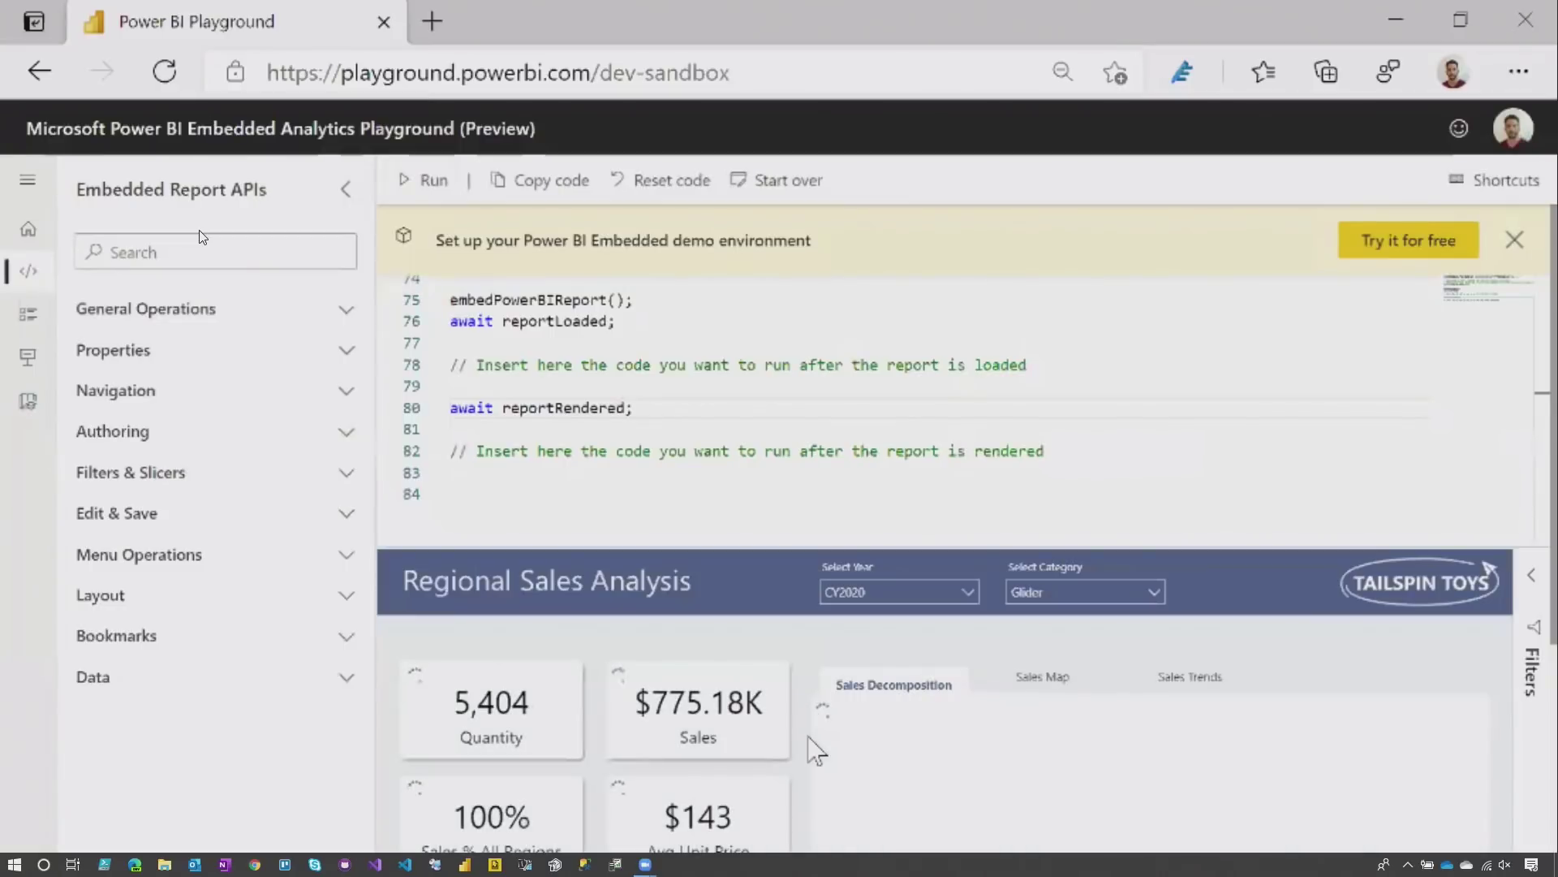
pyautogui.scroll(-3, 812, 731)
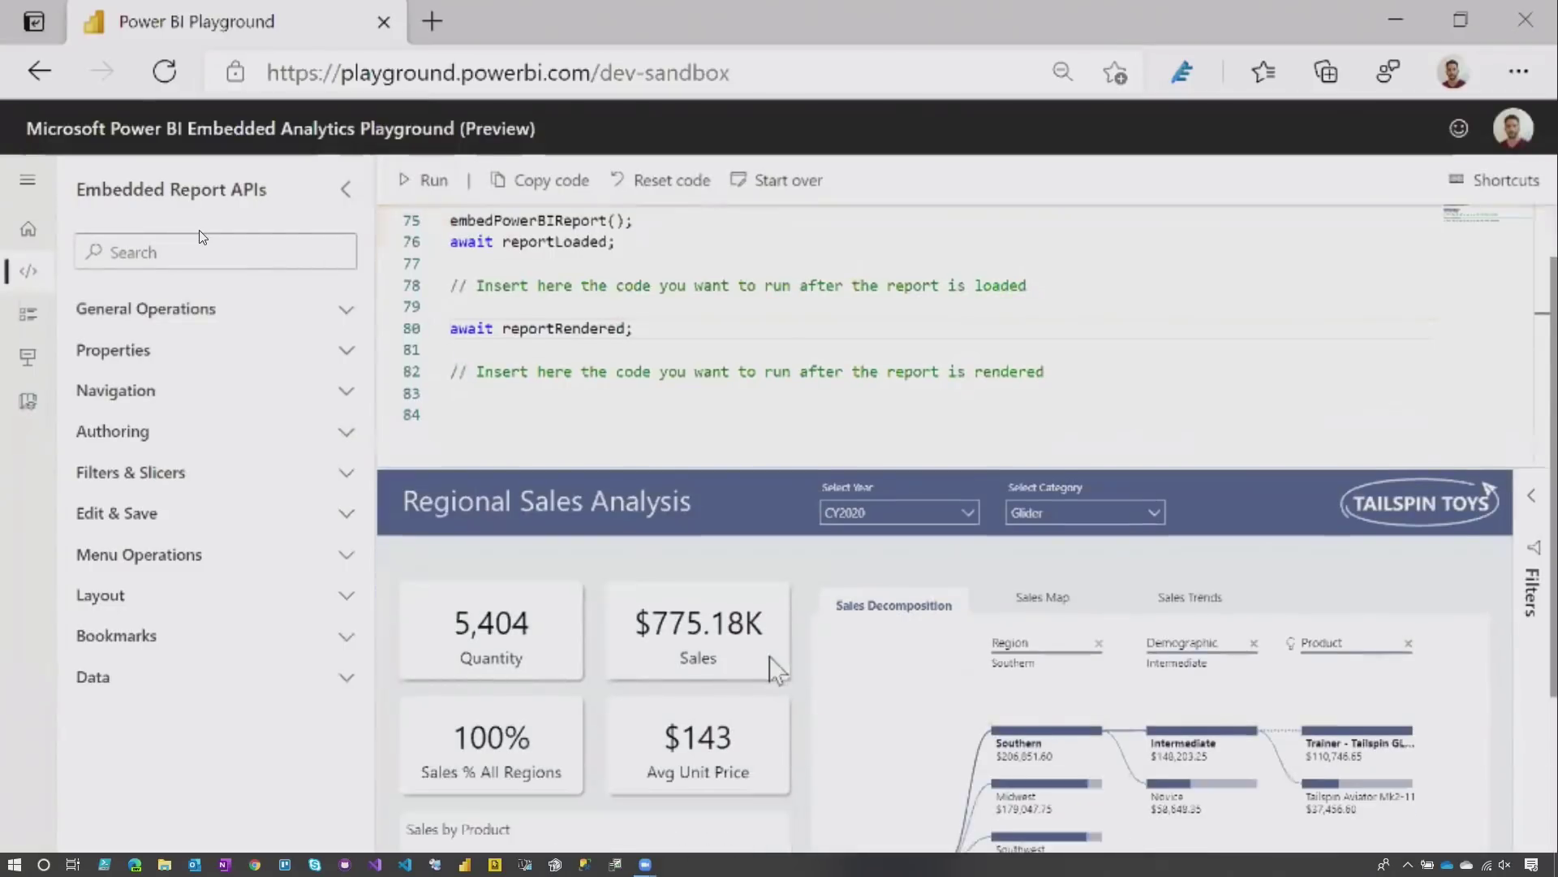
pyautogui.scroll(-3, 812, 732)
pyautogui.scroll(-3, 813, 730)
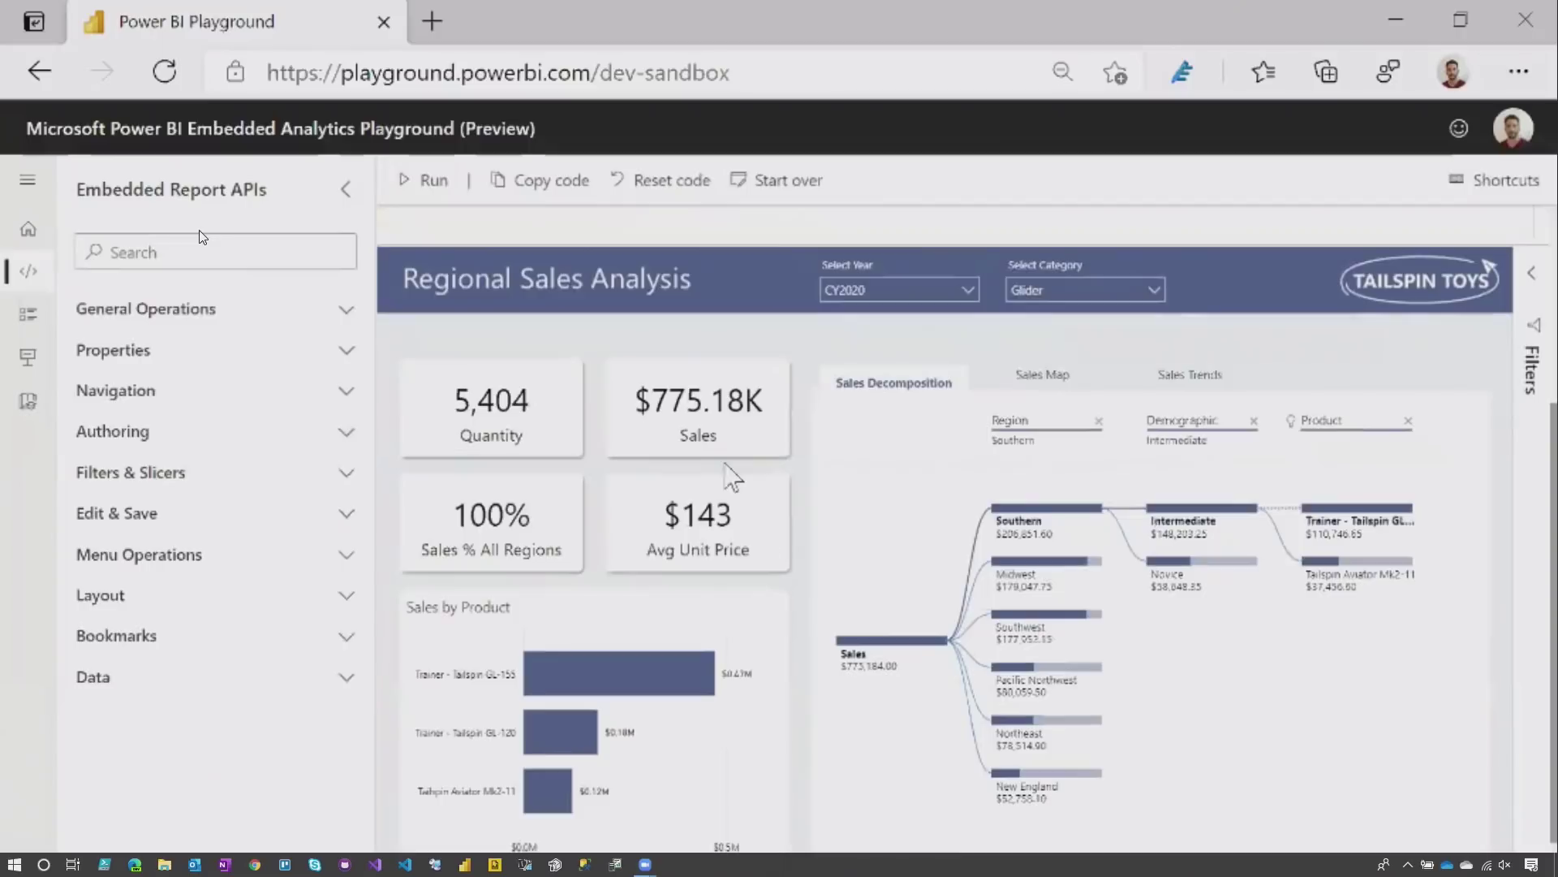
pyautogui.scroll(5, 992, 495)
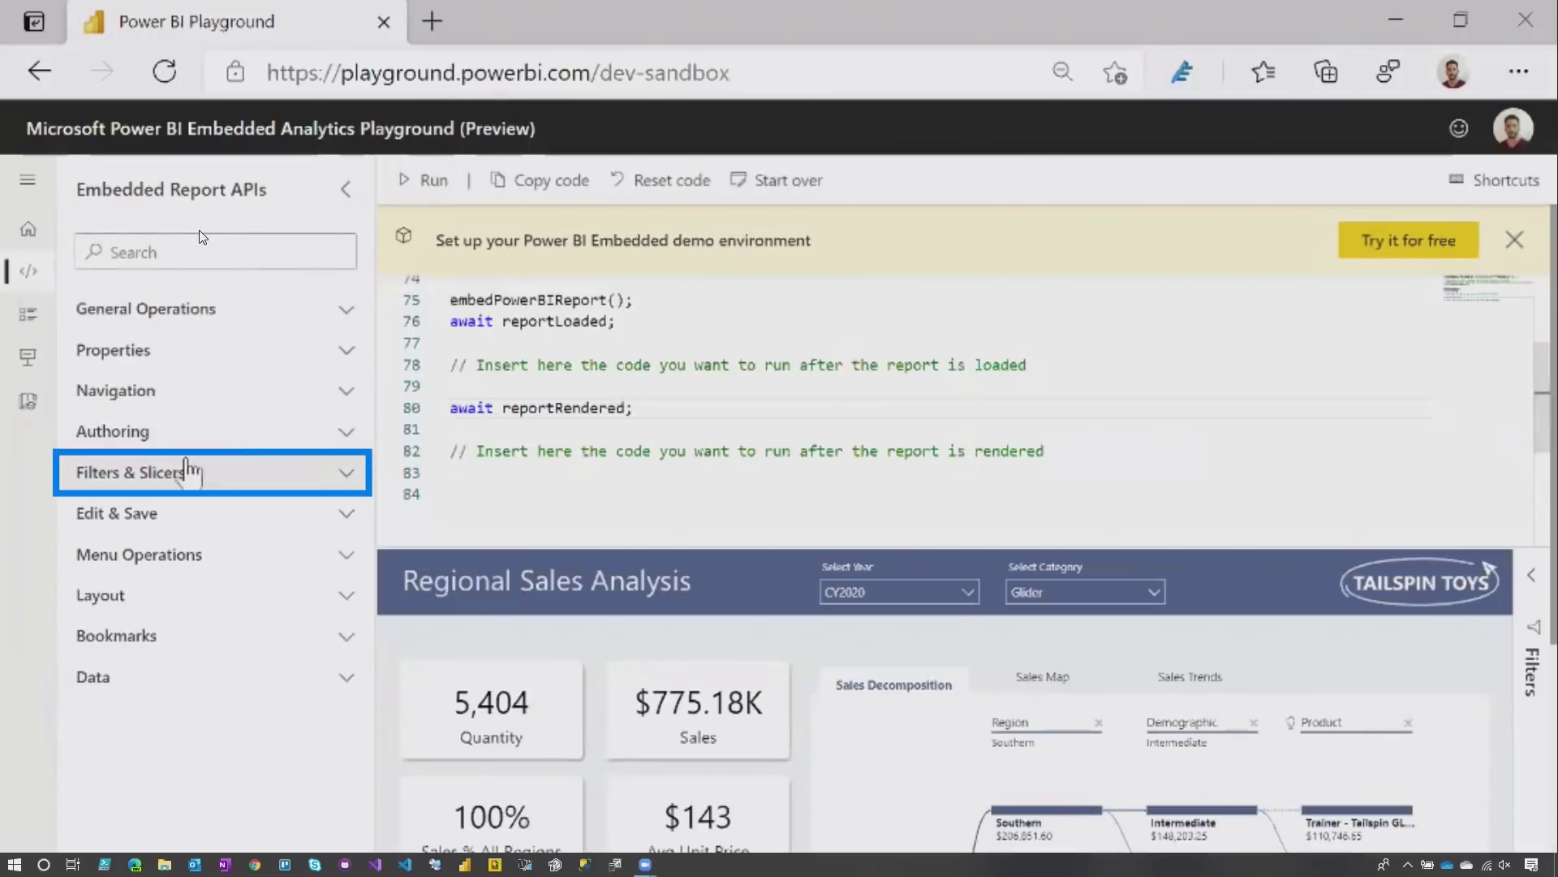
# Step: Insert Set report filters code for Region = Midwest, check the filters pane, and run it
pyautogui.click(259, 481)
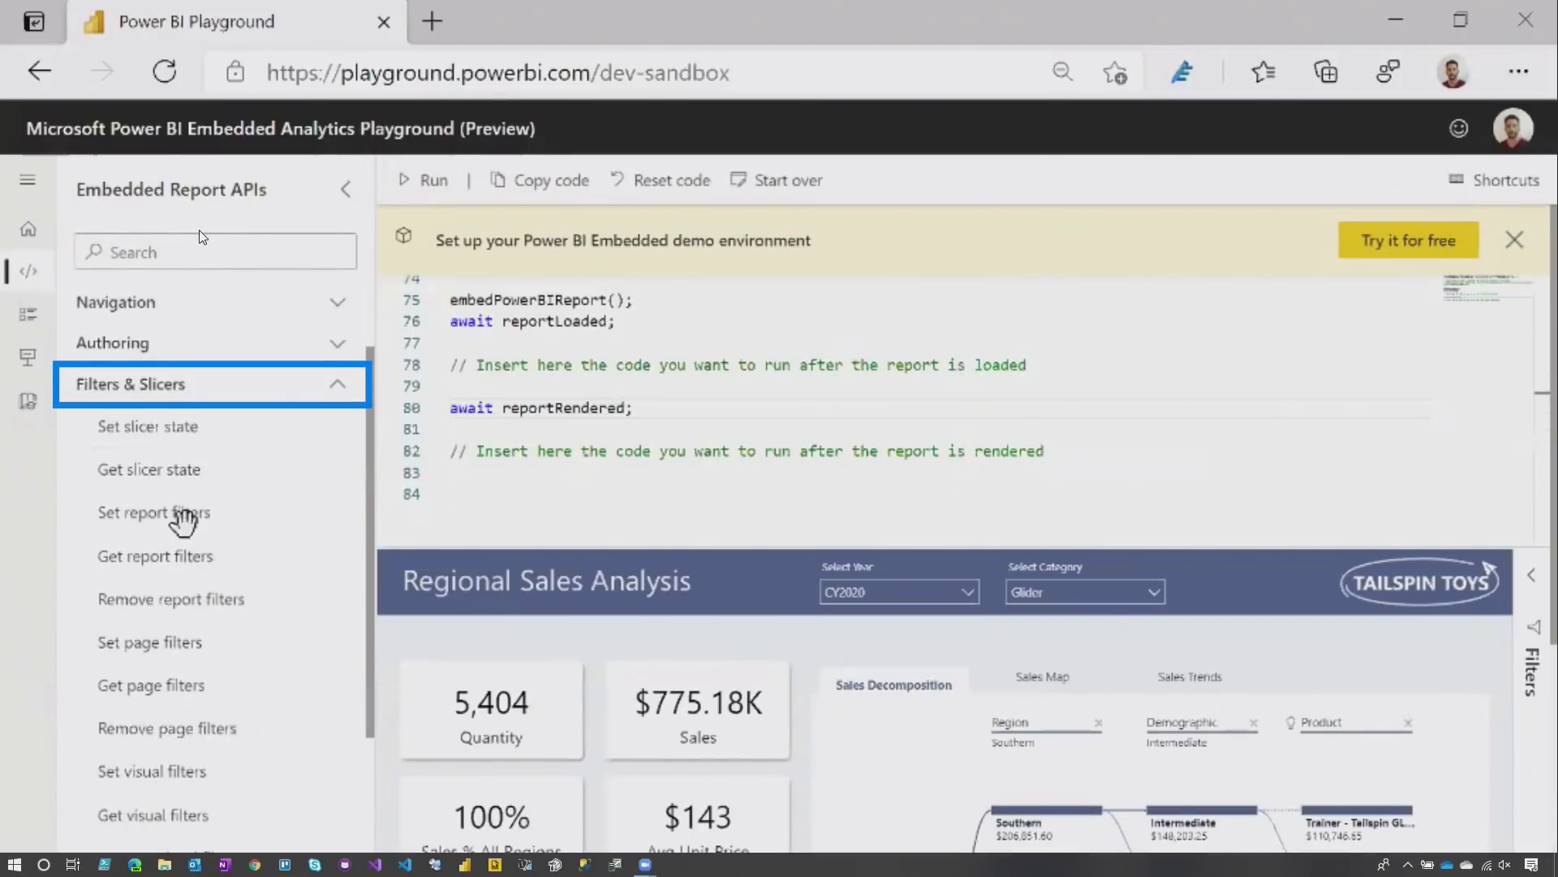
pyautogui.scroll(-1, 183, 516)
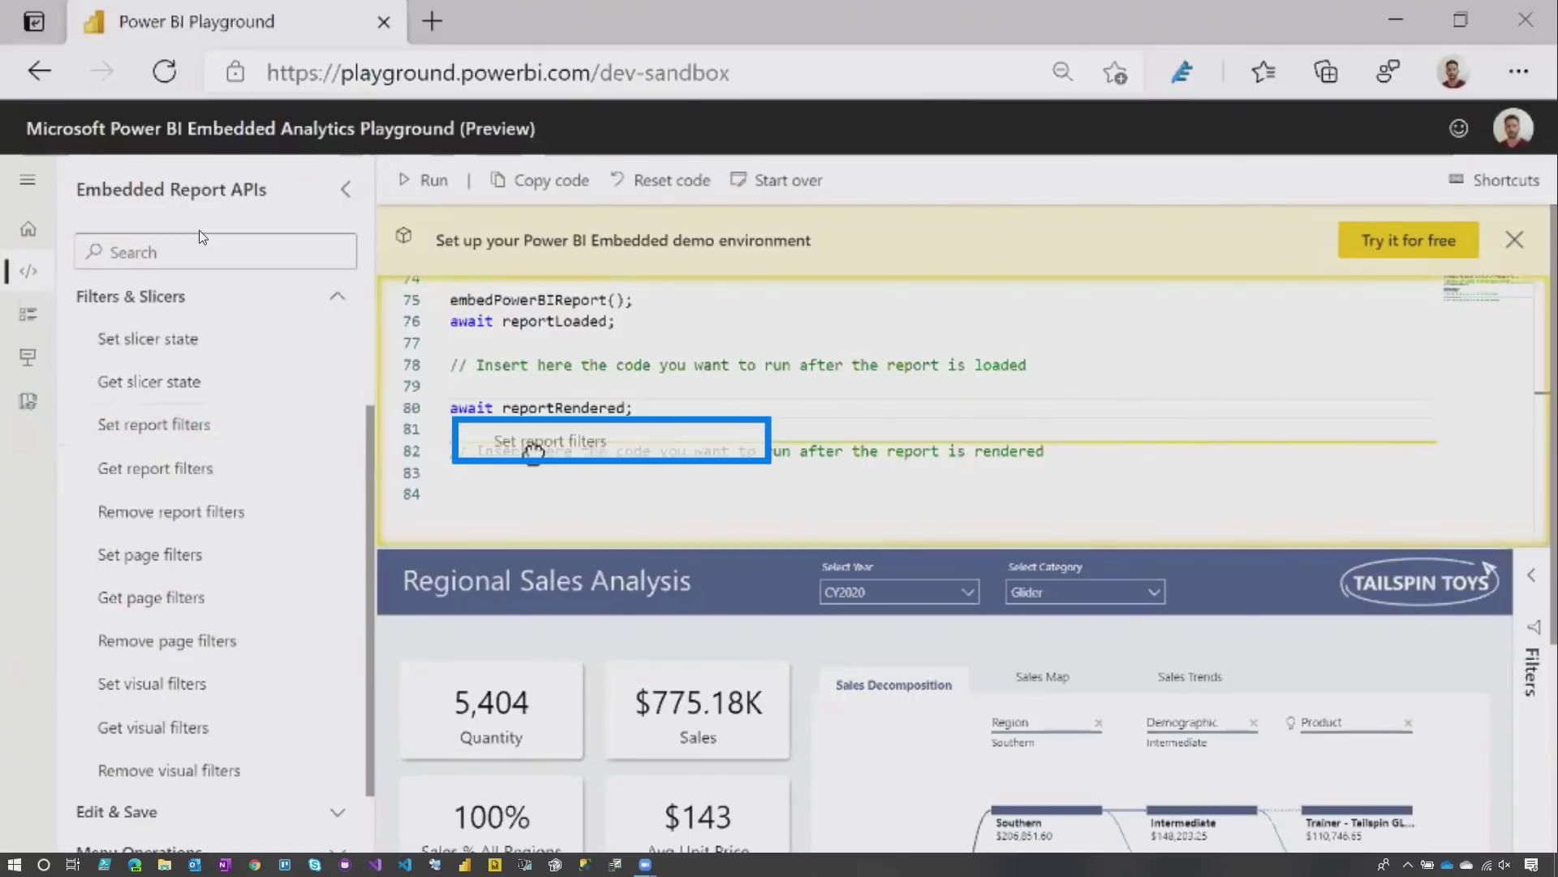
pyautogui.moveTo(137, 430); pyautogui.dragTo(540, 490)
pyautogui.scroll(-1, 610, 382)
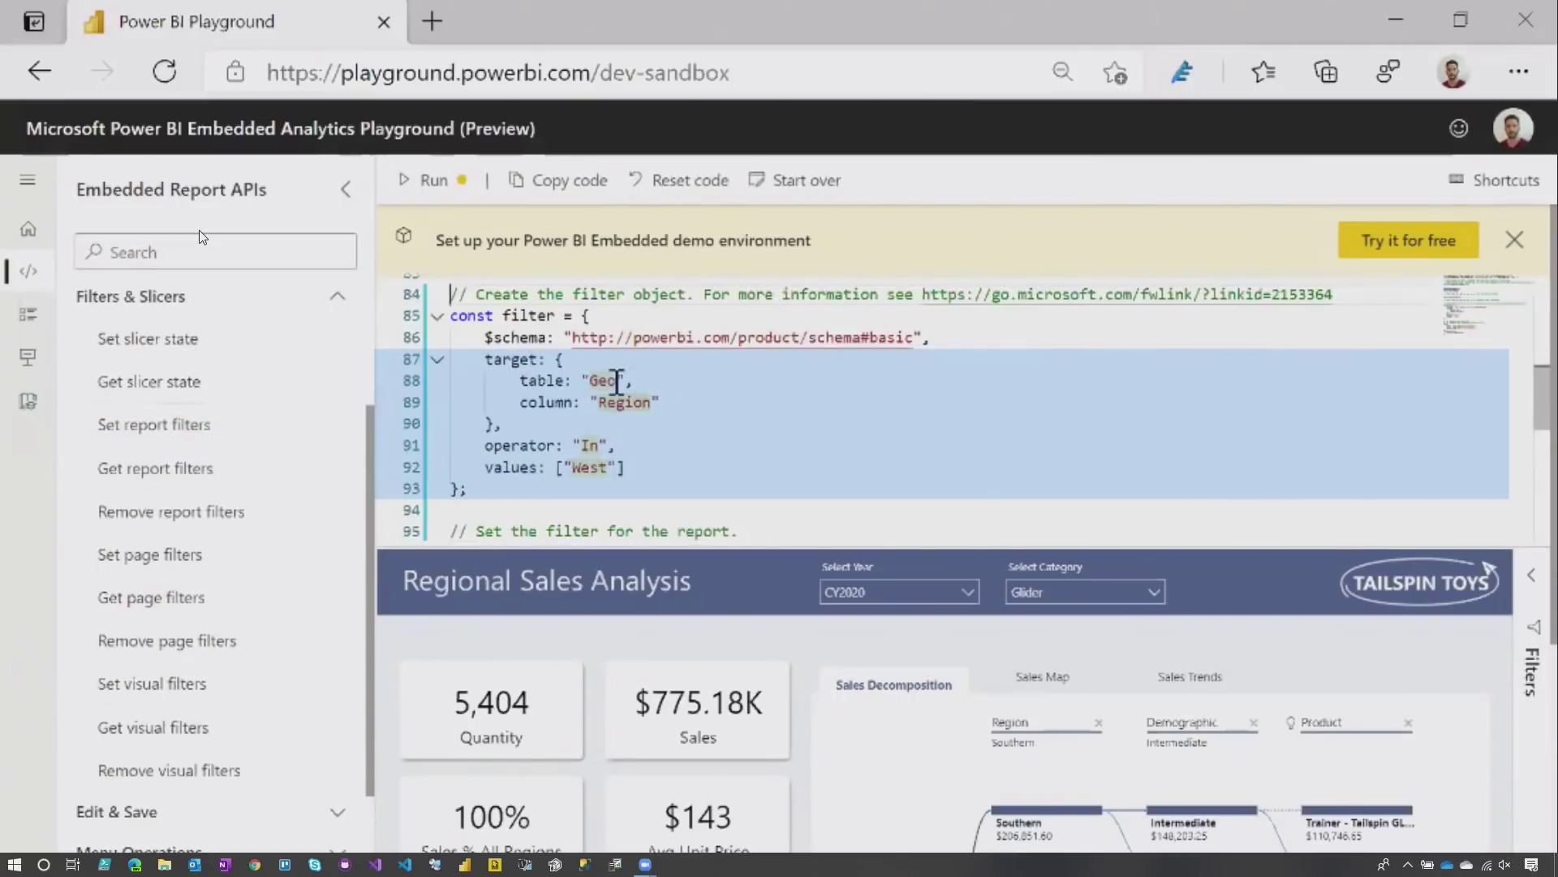
pyautogui.click(1271, 578)
pyautogui.click(1531, 574)
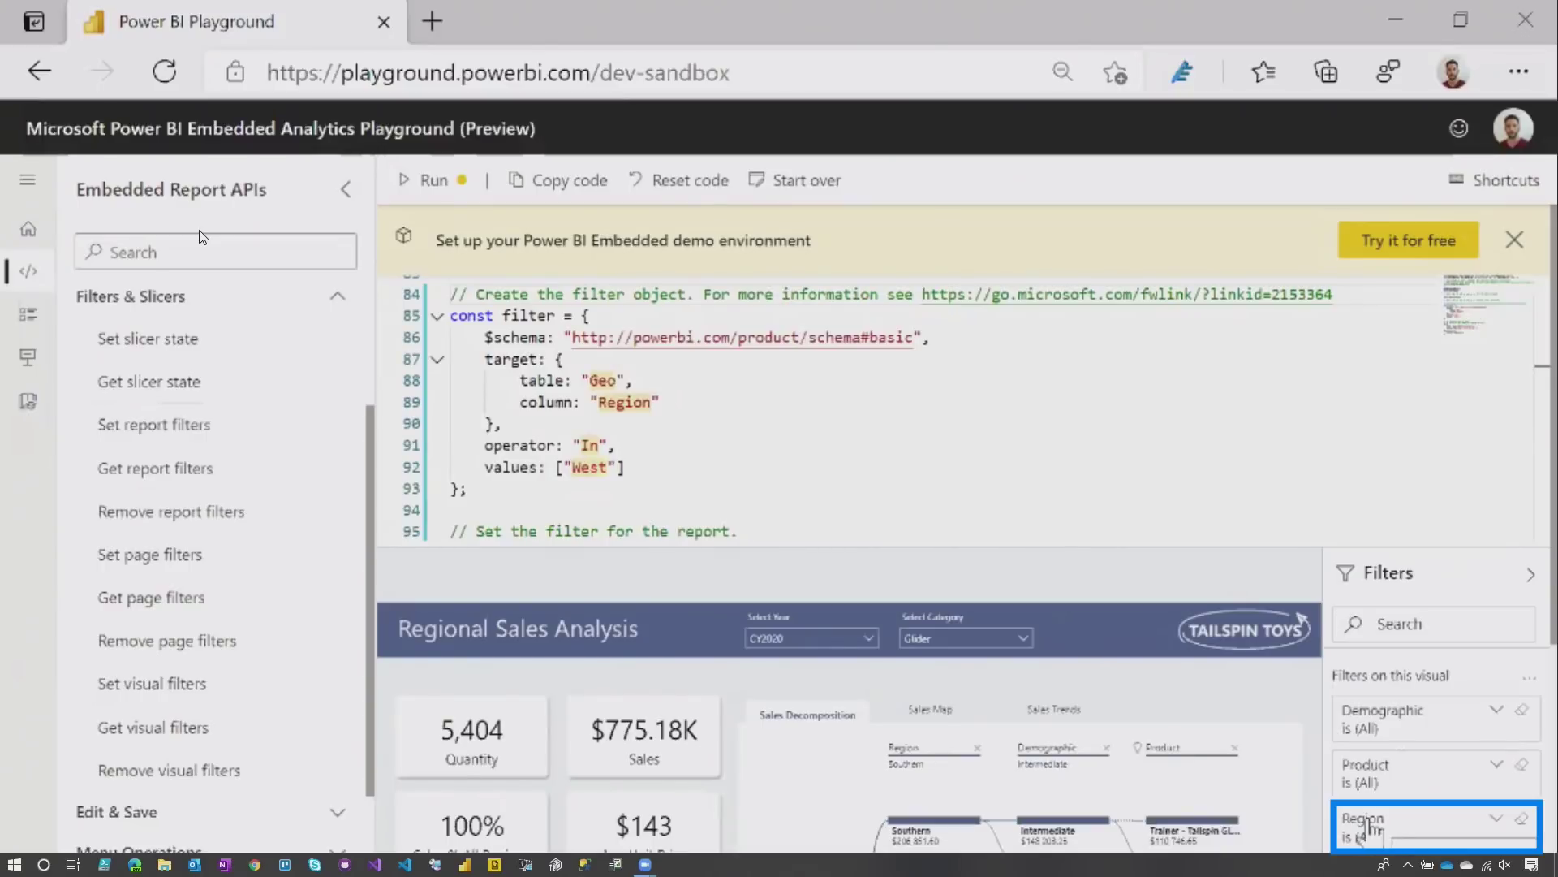
pyautogui.scroll(-3, 1181, 681)
pyautogui.scroll(-2, 1095, 706)
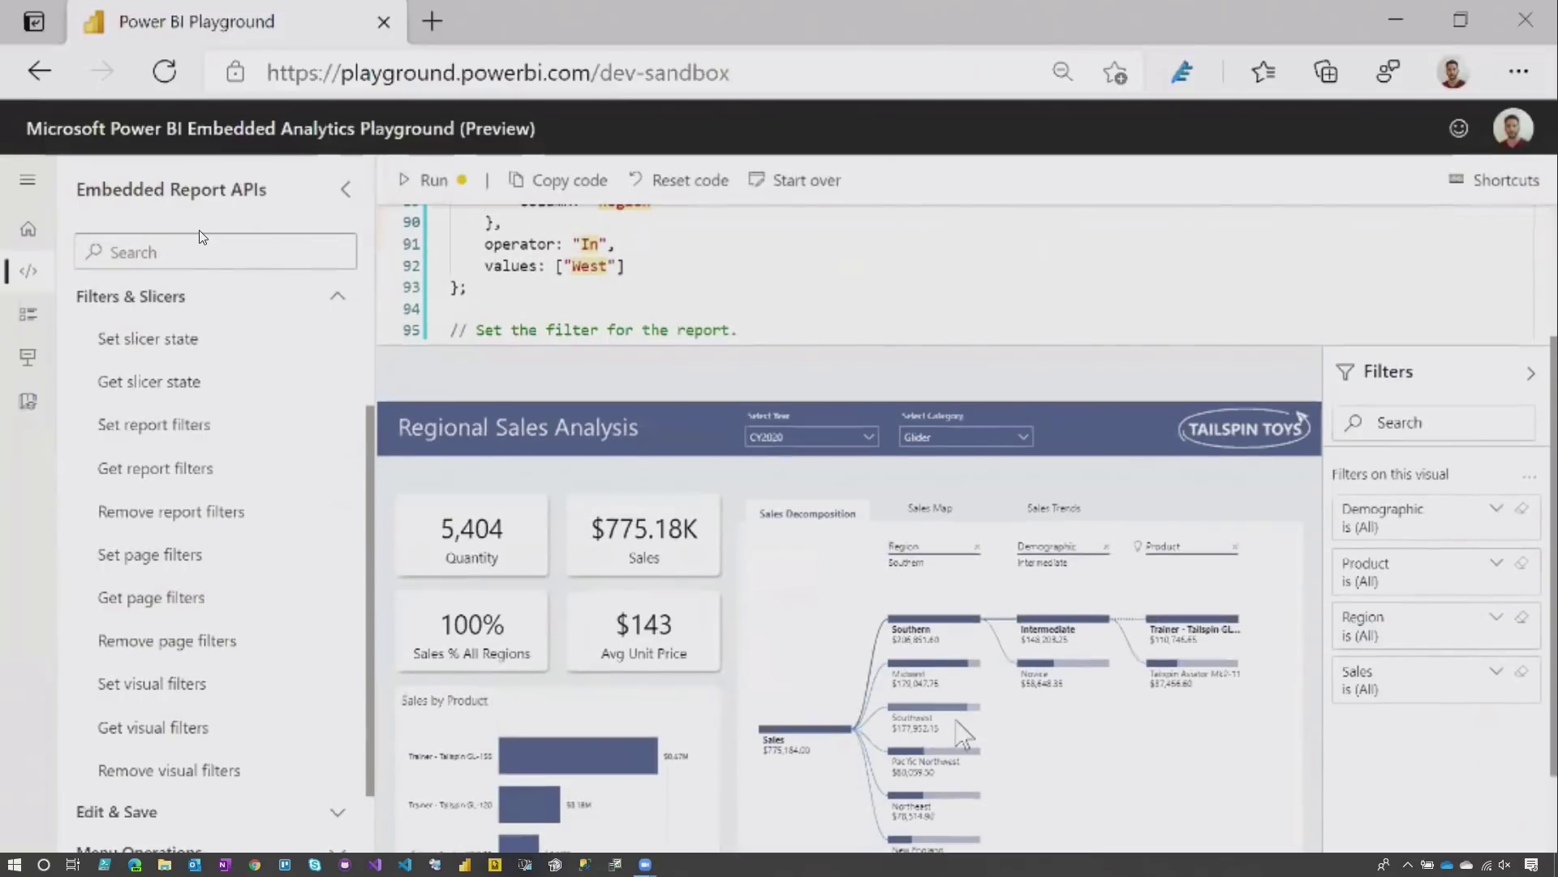
pyautogui.scroll(1, 907, 687)
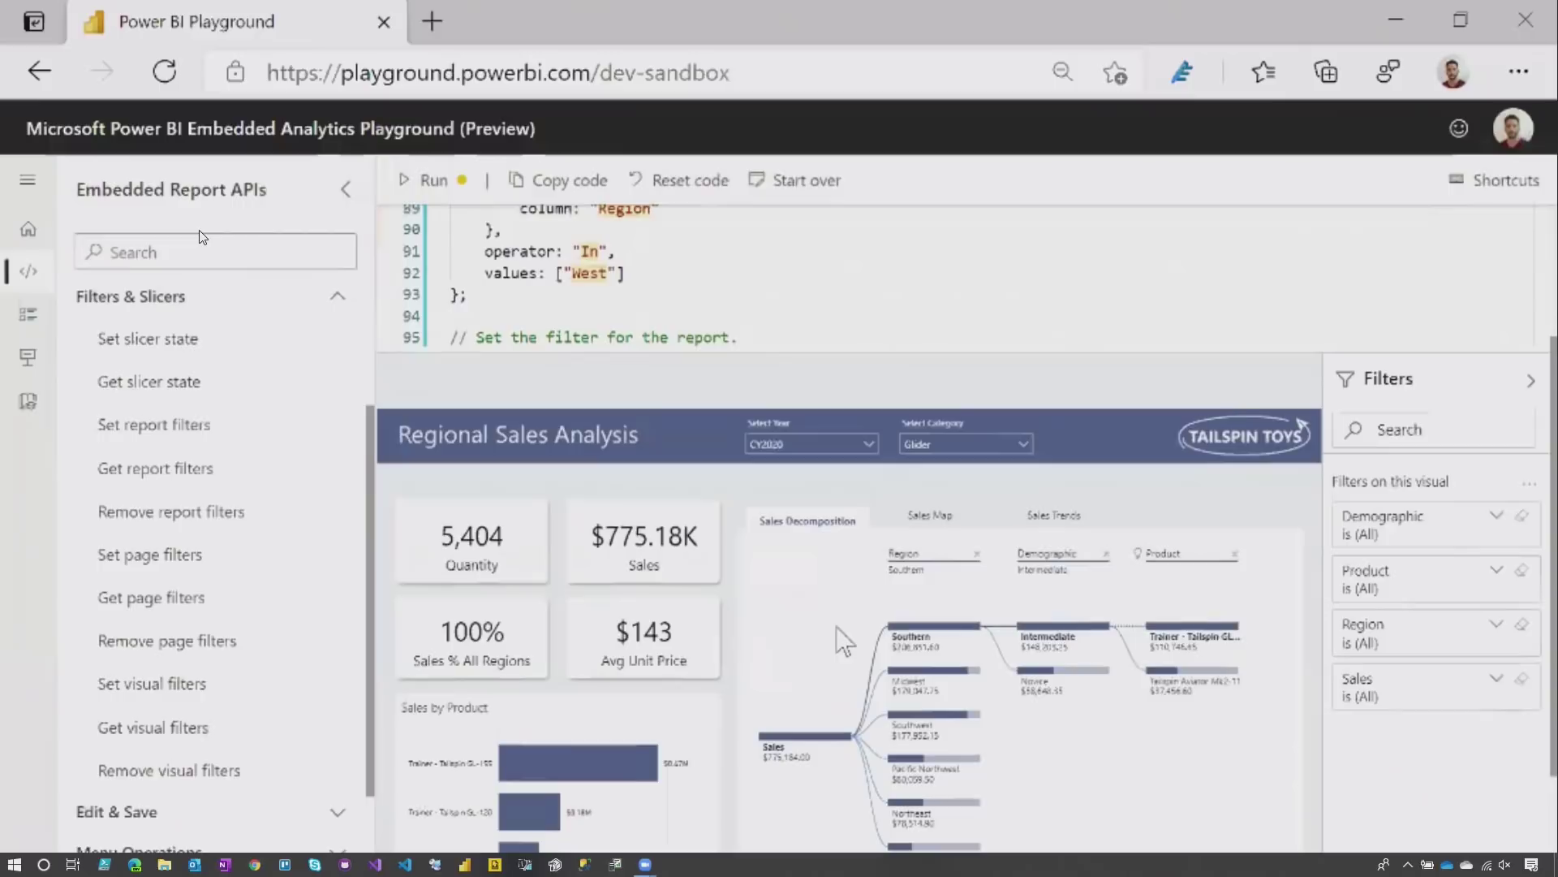
pyautogui.scroll(3, 837, 626)
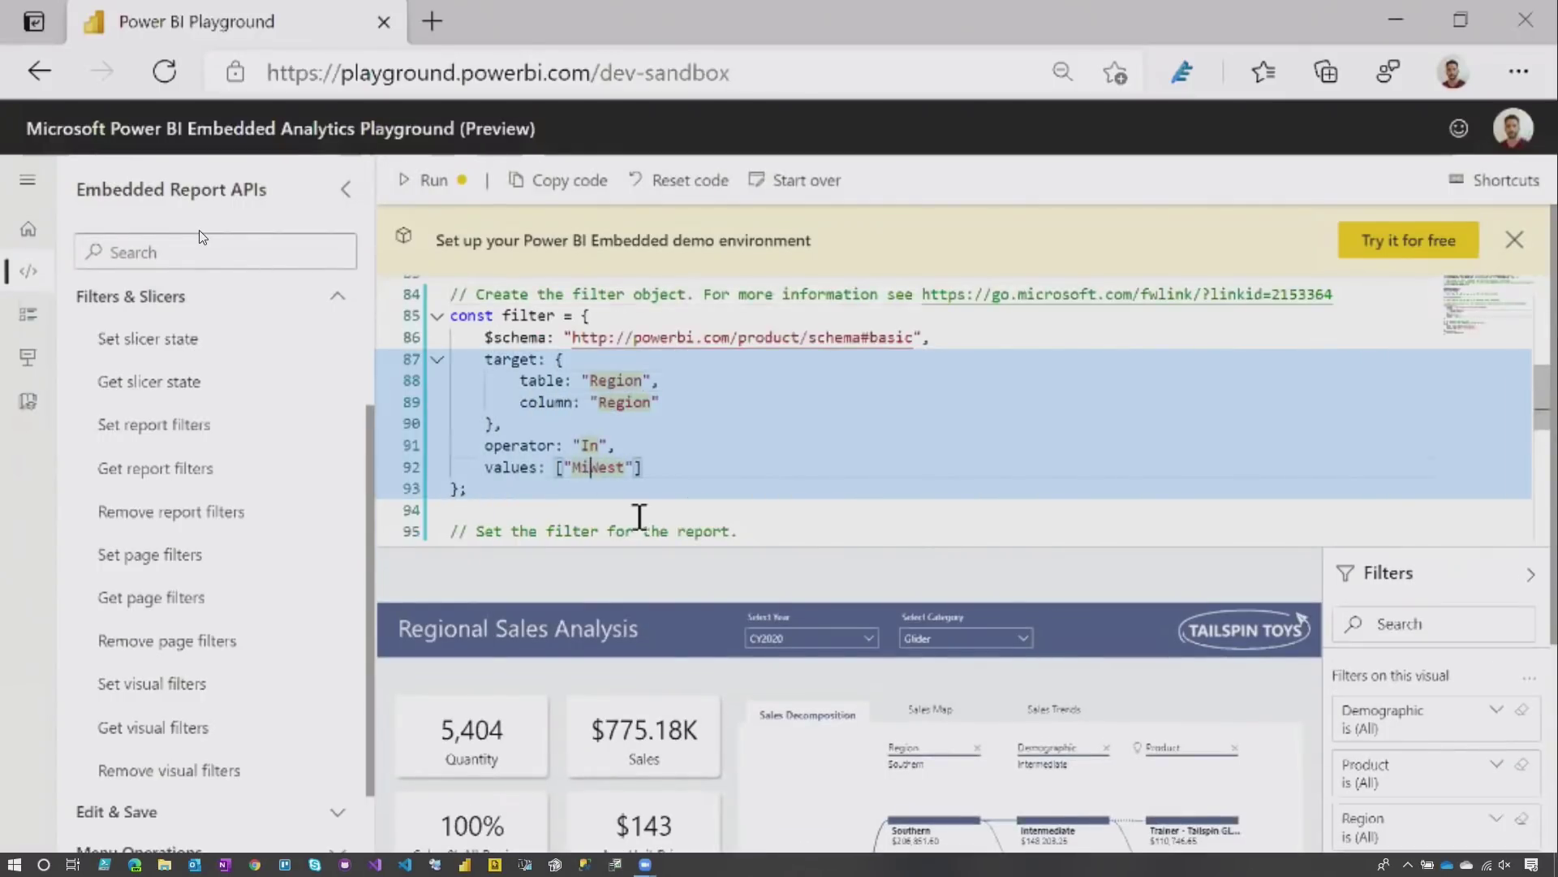
pyautogui.click(426, 180)
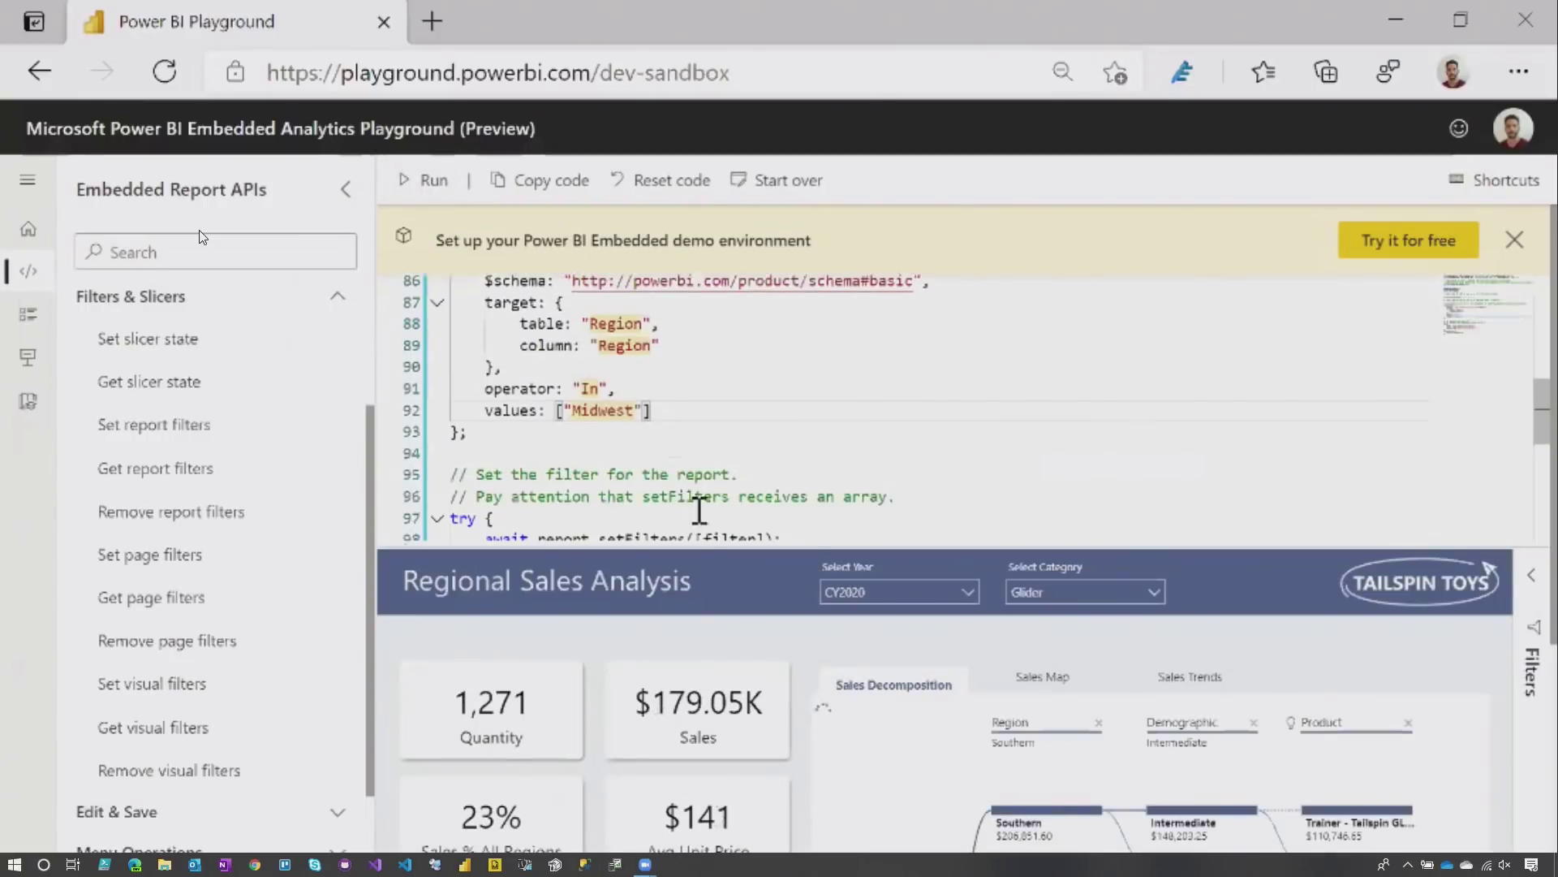
pyautogui.scroll(-3, 731, 450)
pyautogui.scroll(-2, 791, 487)
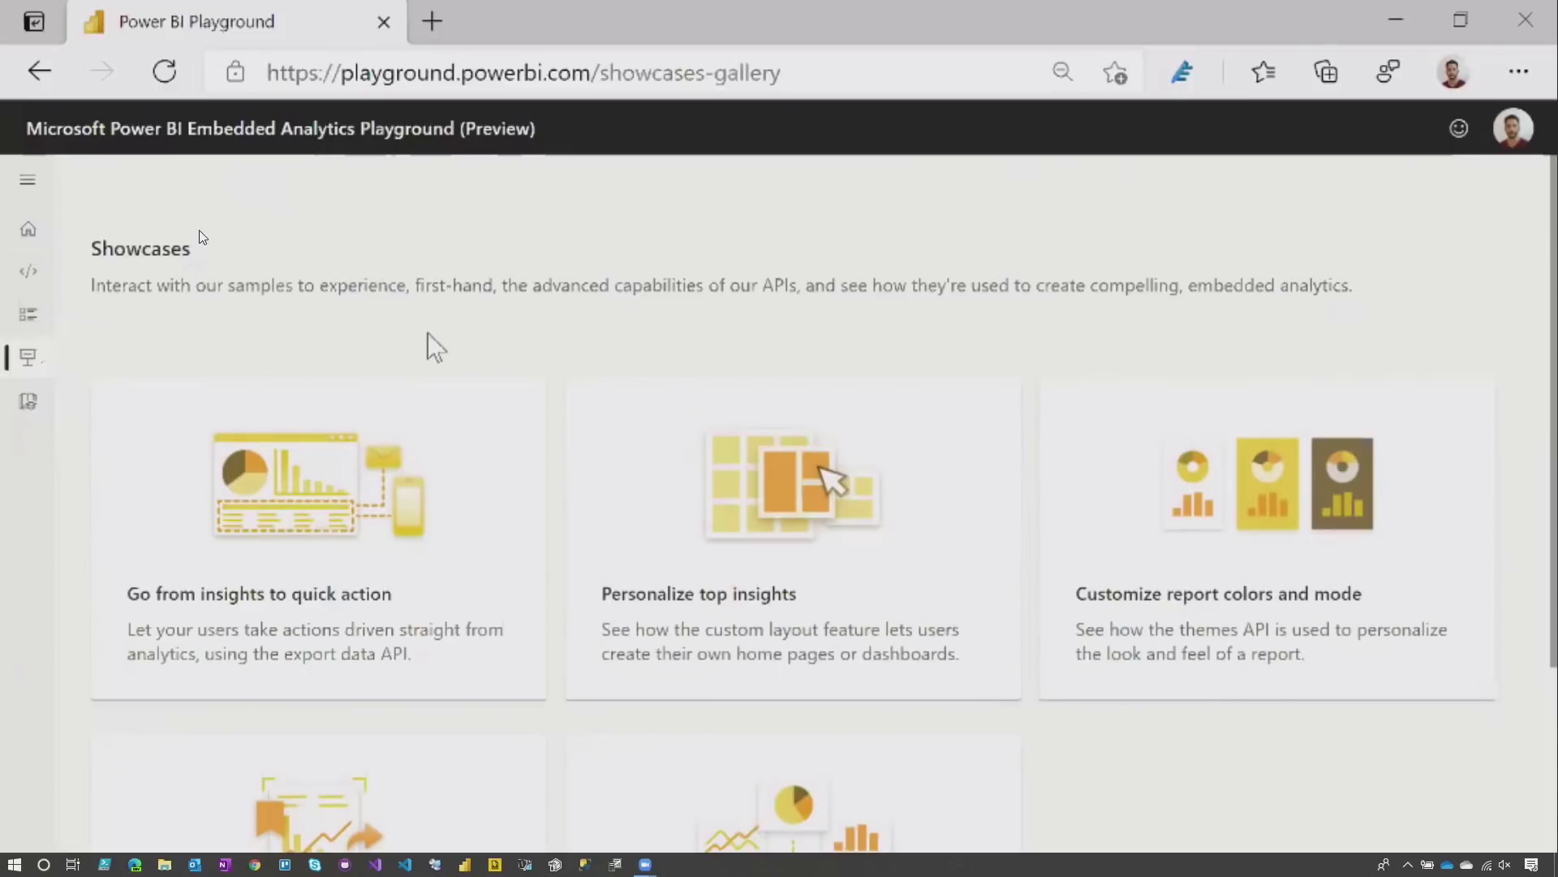
pyautogui.scroll(-1, 487, 329)
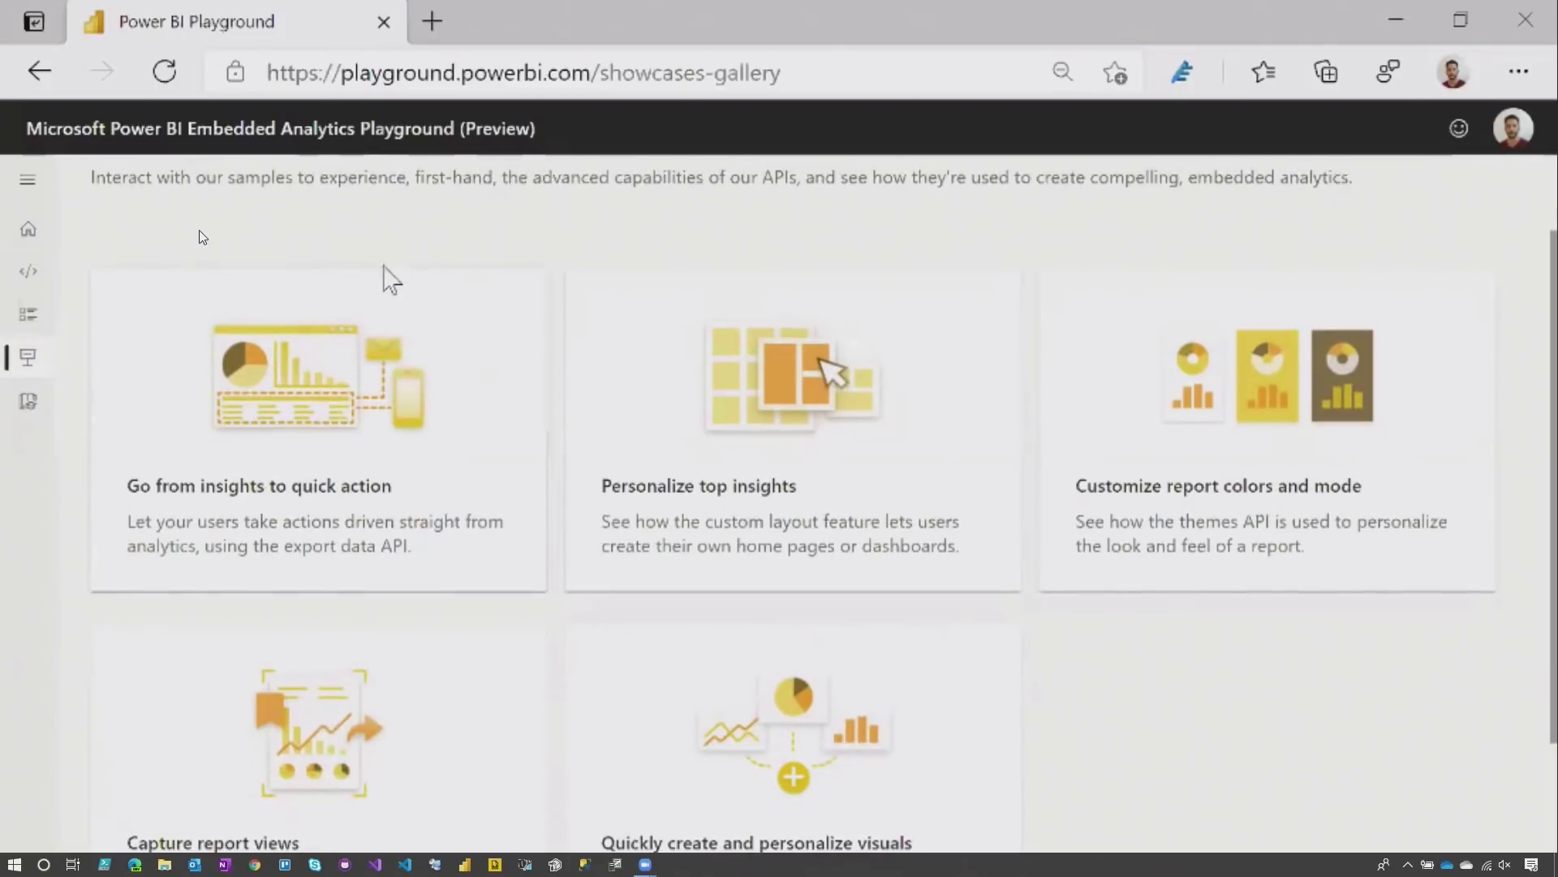
pyautogui.scroll(-1, 391, 279)
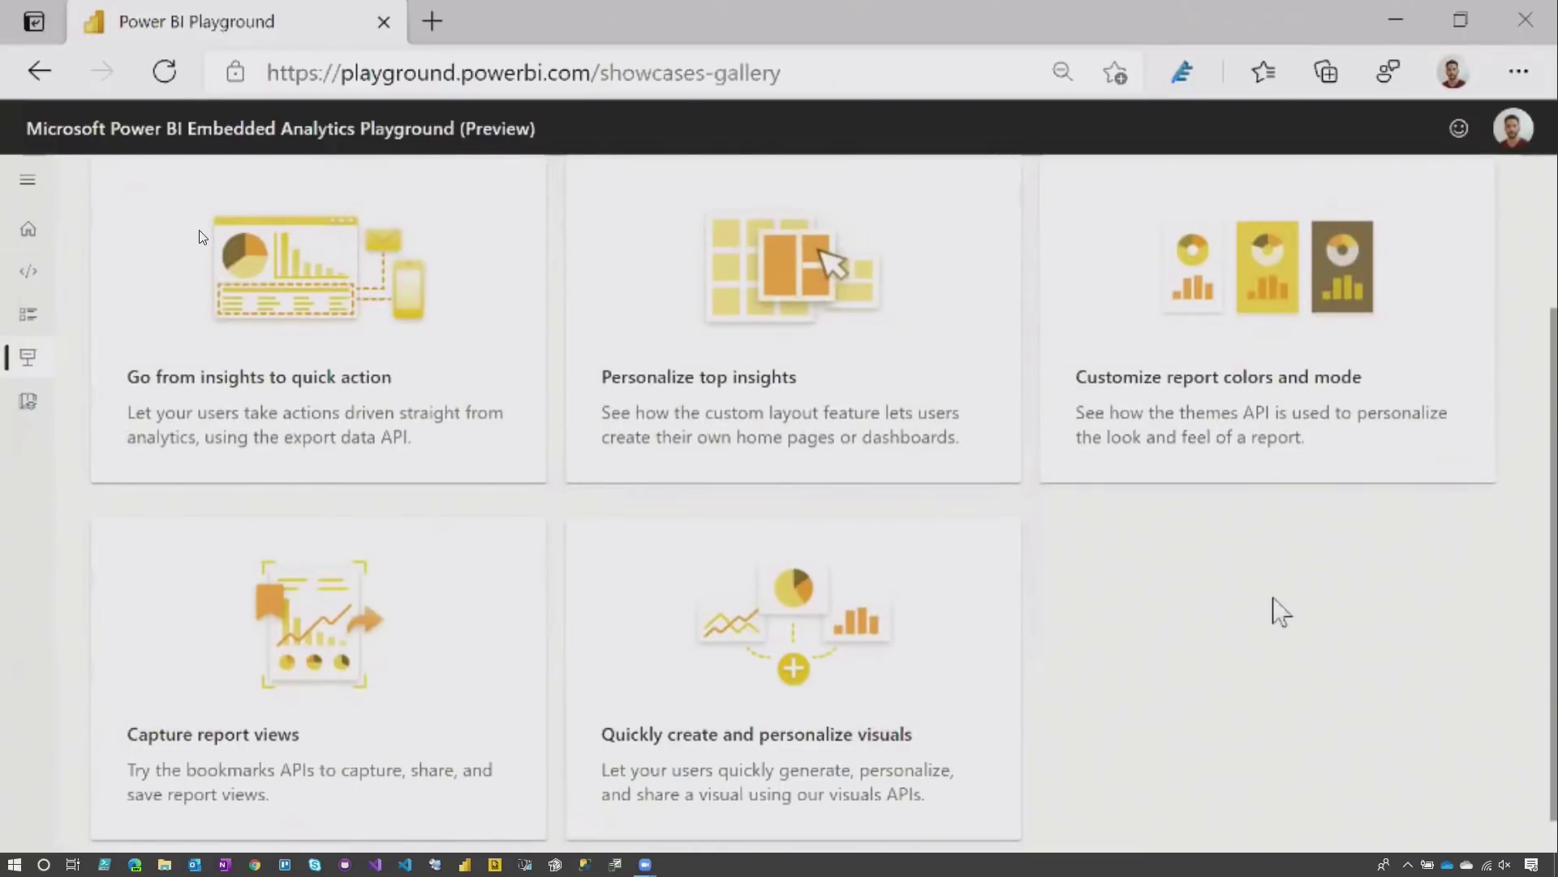
# Step: Give the Customize report colors and mode showcase the Executive theme with dark mode on
pyautogui.click(1224, 420)
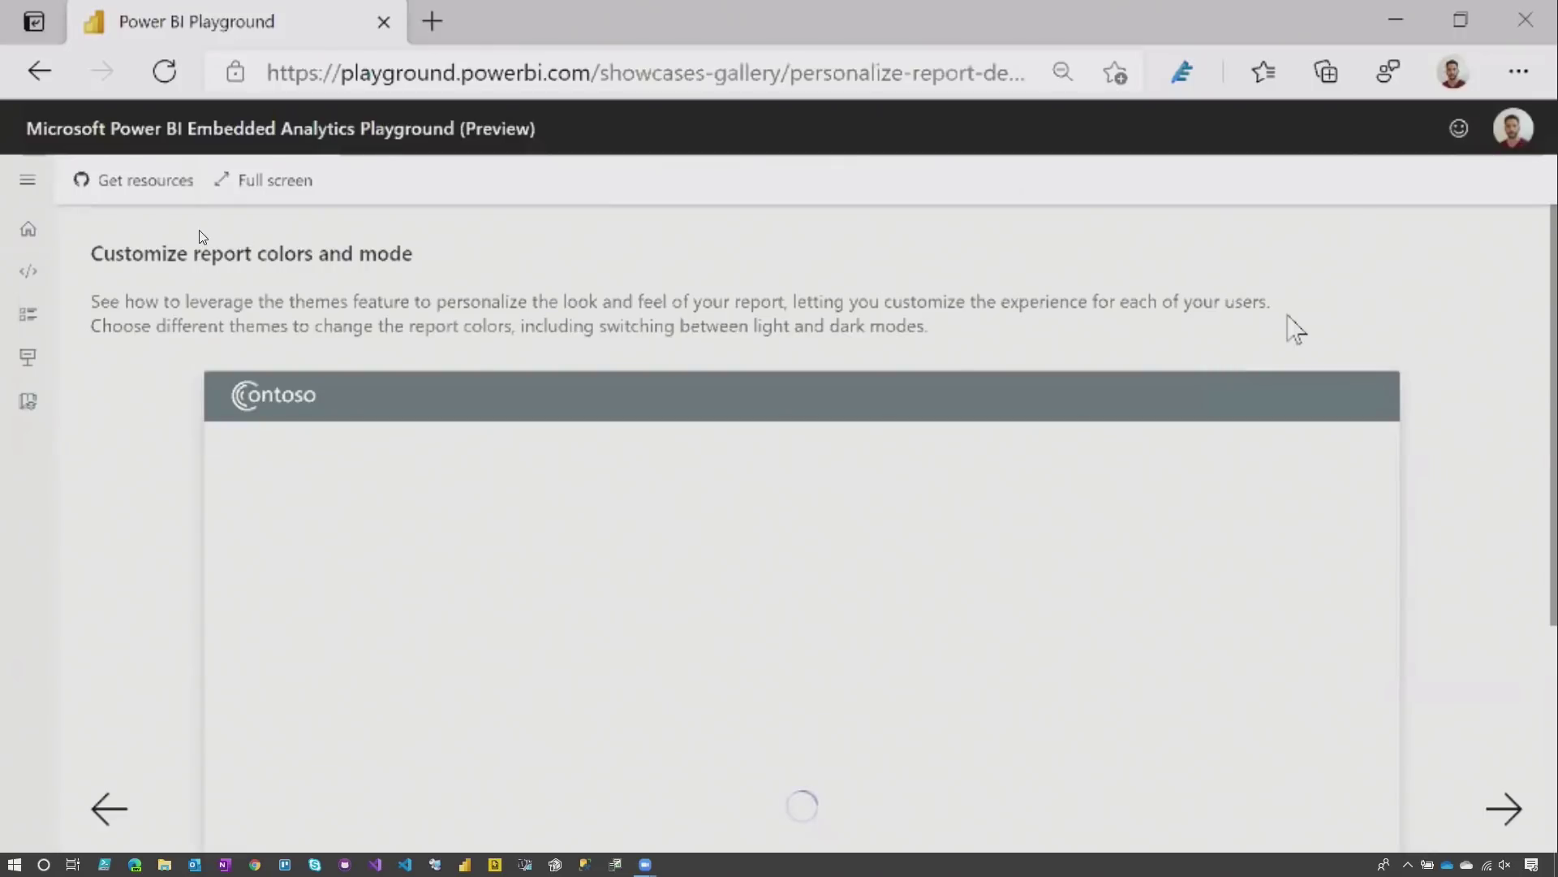
pyautogui.scroll(-1, 1351, 312)
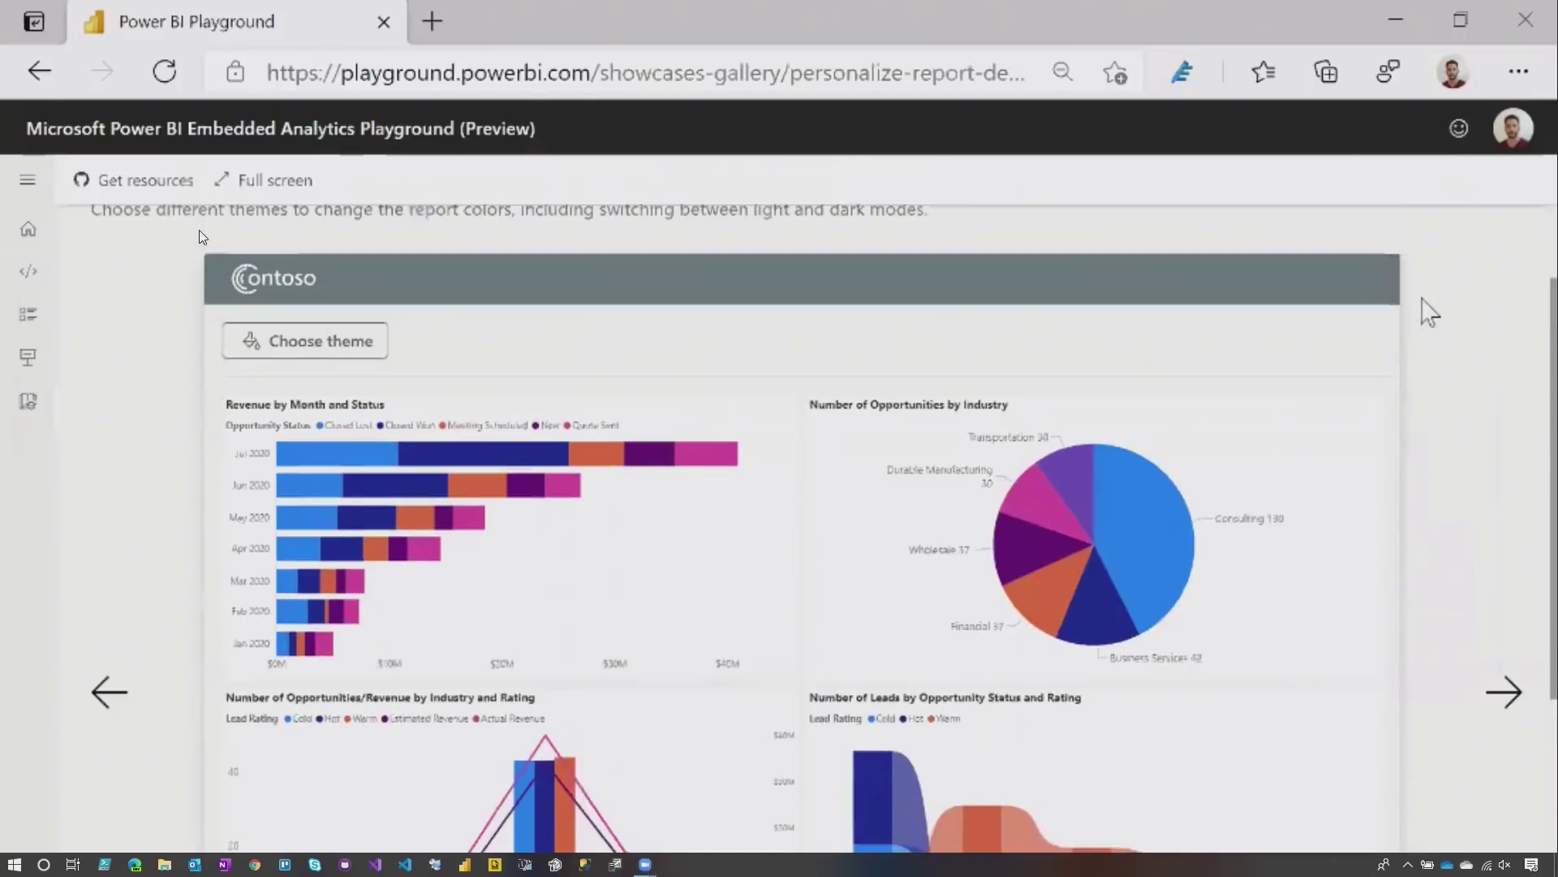
pyautogui.click(365, 366)
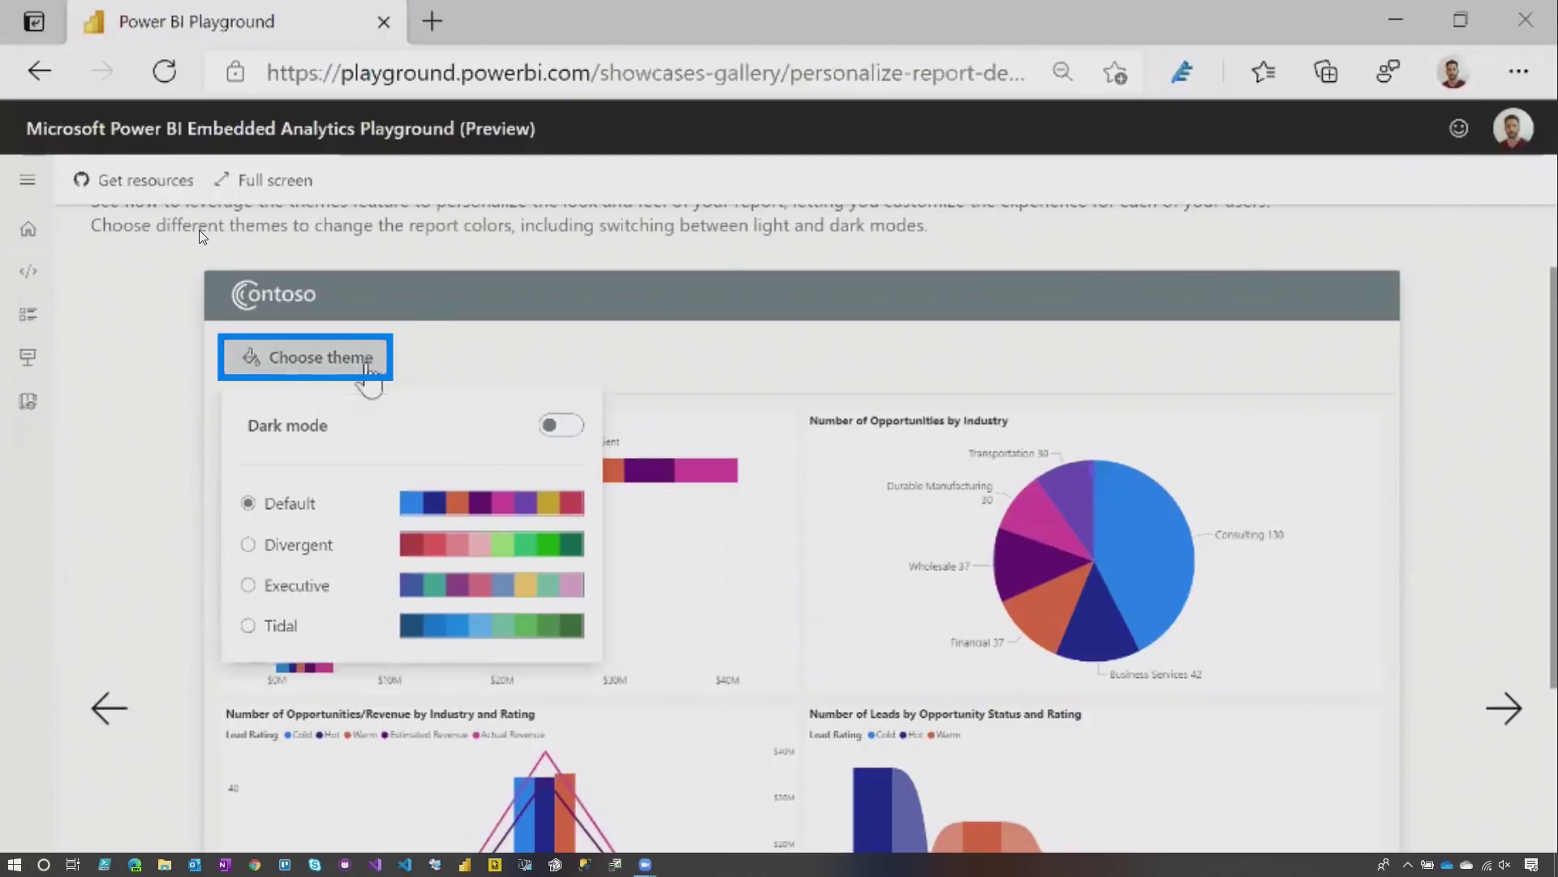
pyautogui.click(296, 585)
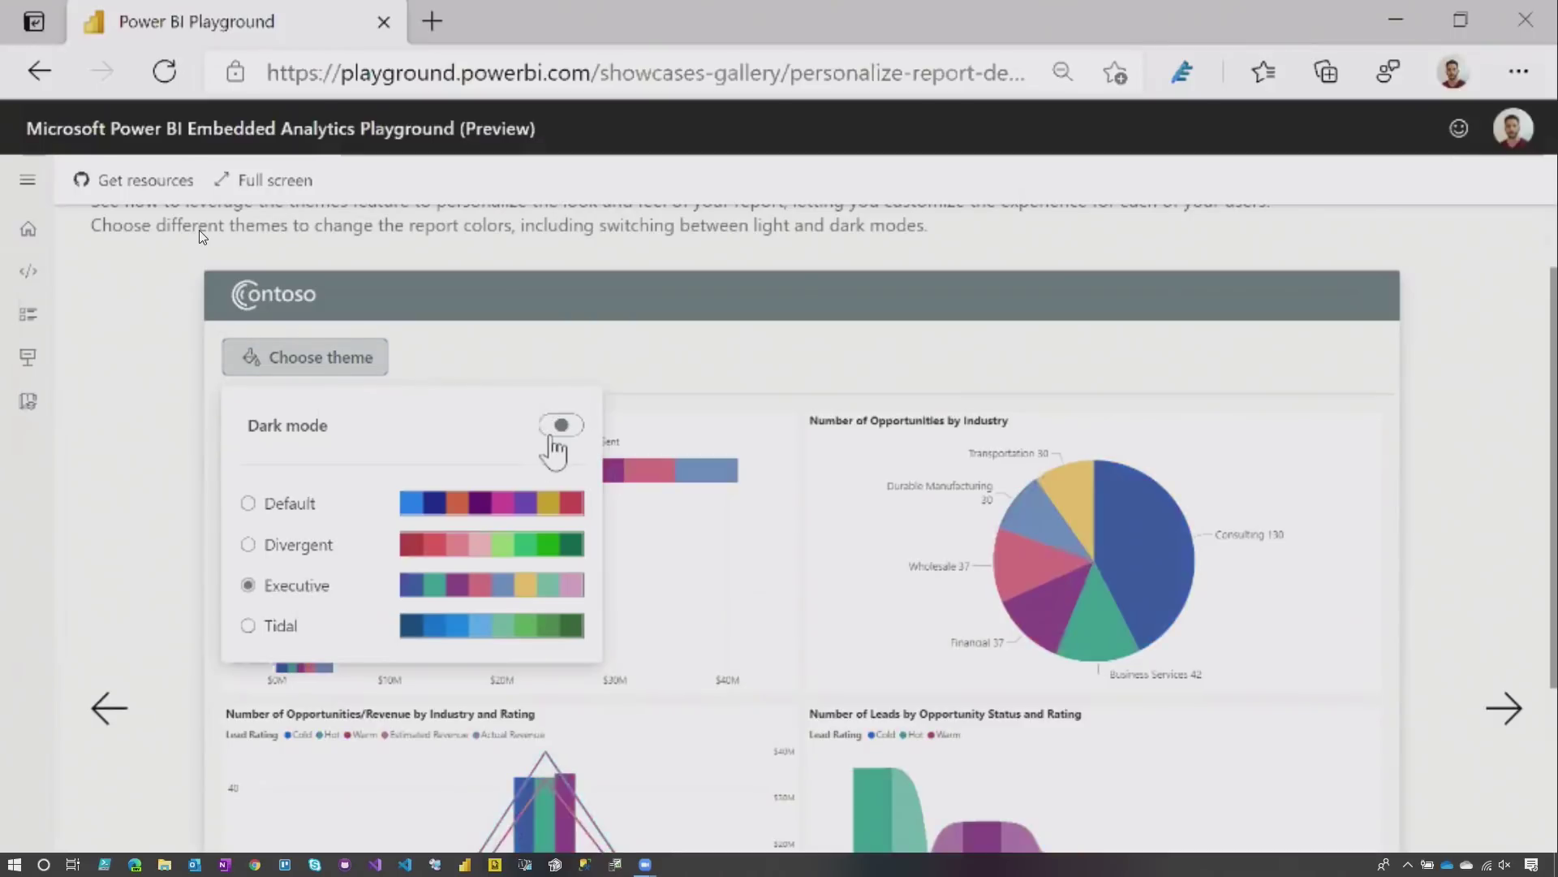
pyautogui.click(560, 427)
pyautogui.click(725, 415)
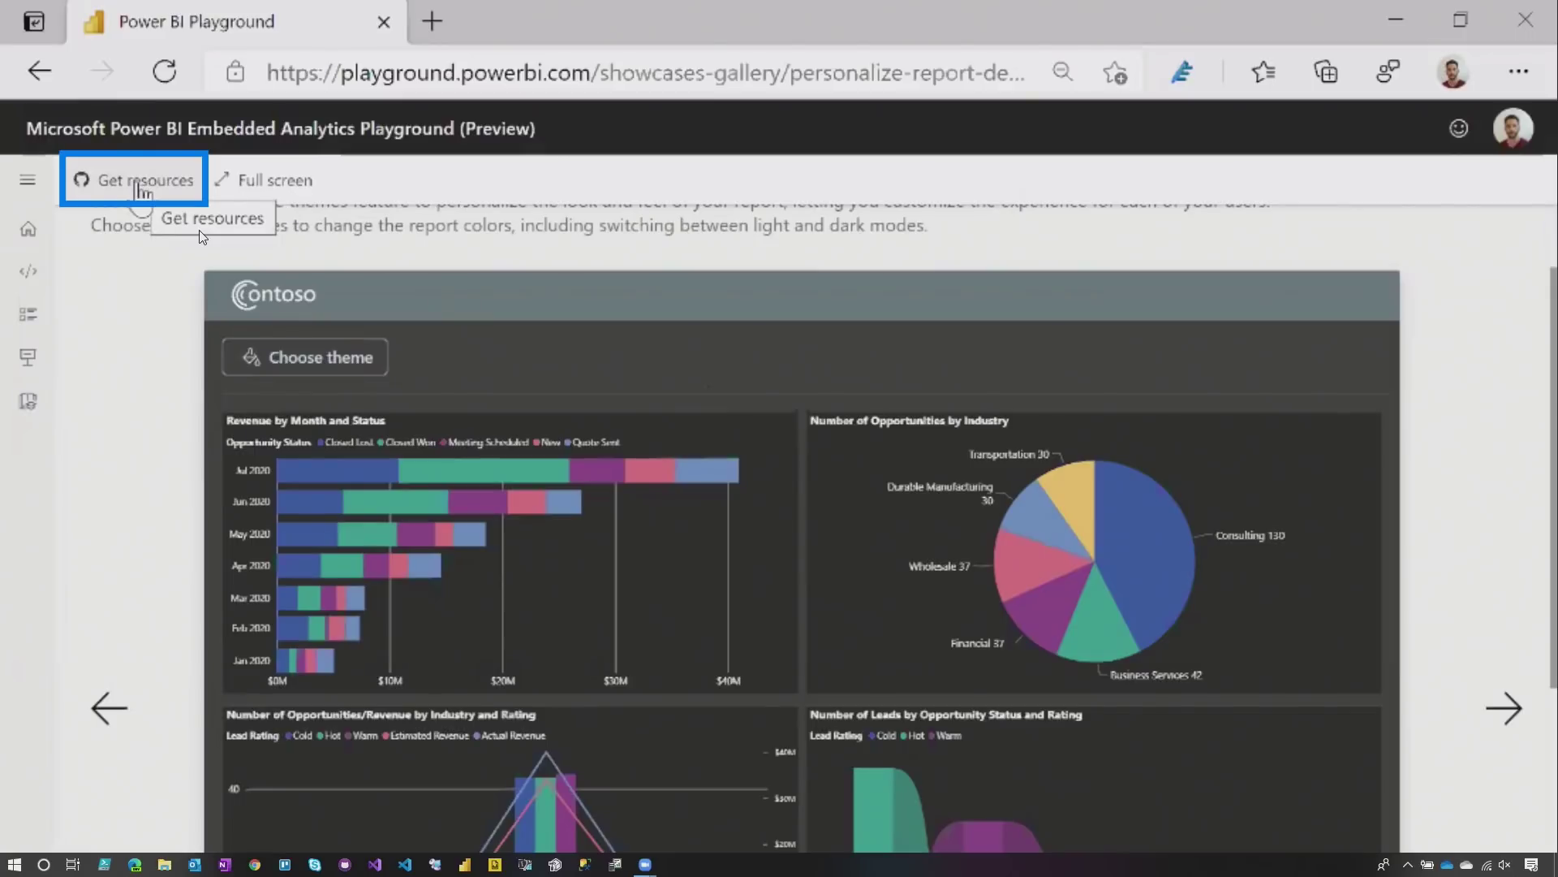
pyautogui.click(144, 185)
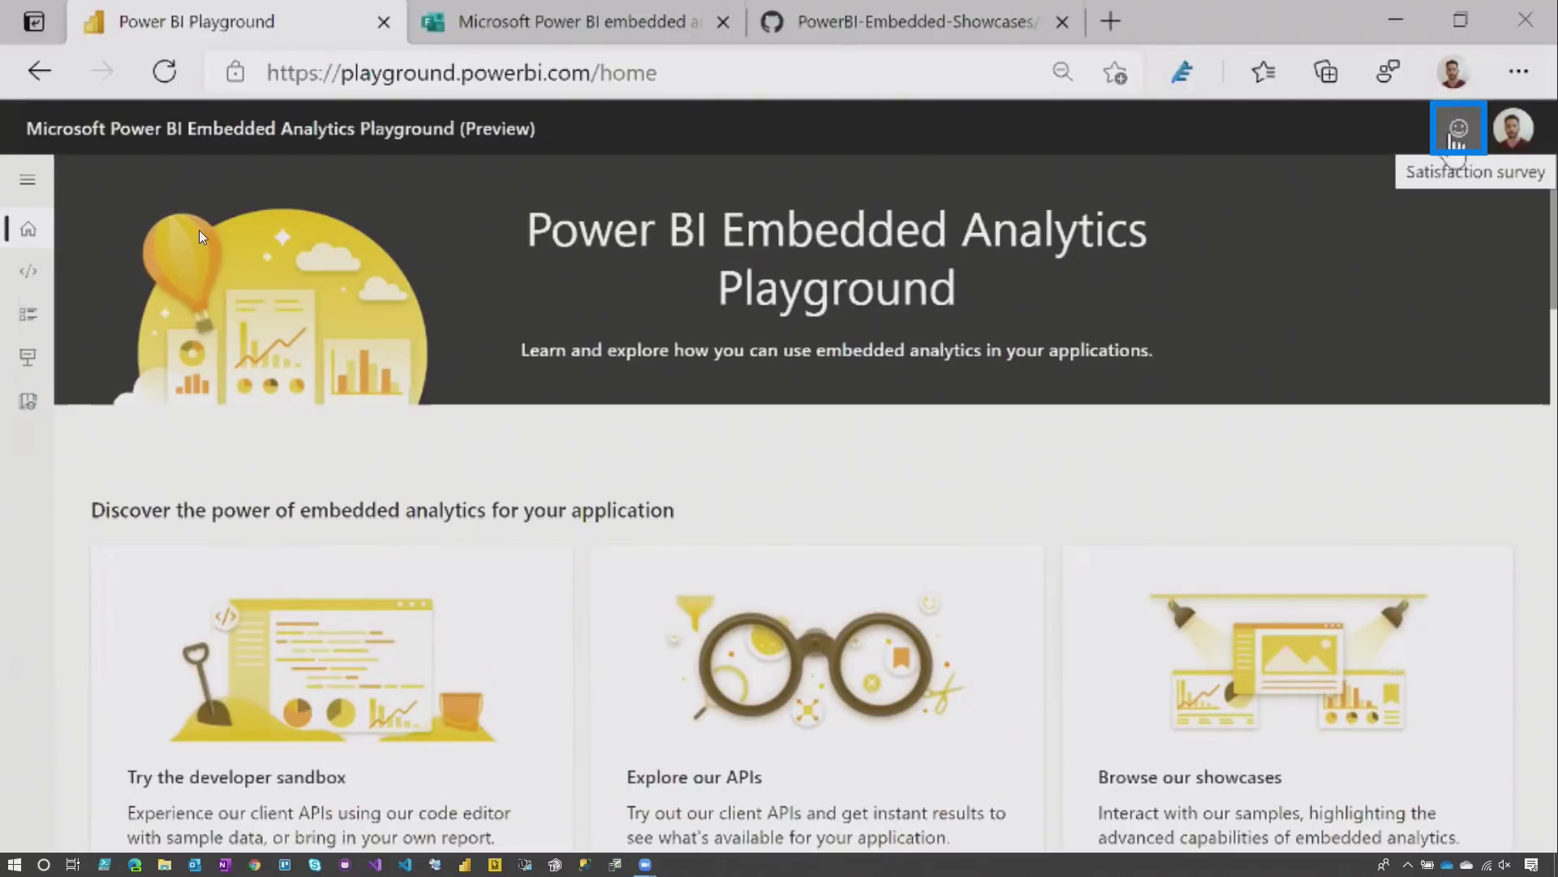
# Step: Switch to the Microsoft Forms tab holding the playground feedback survey
pyautogui.click(615, 21)
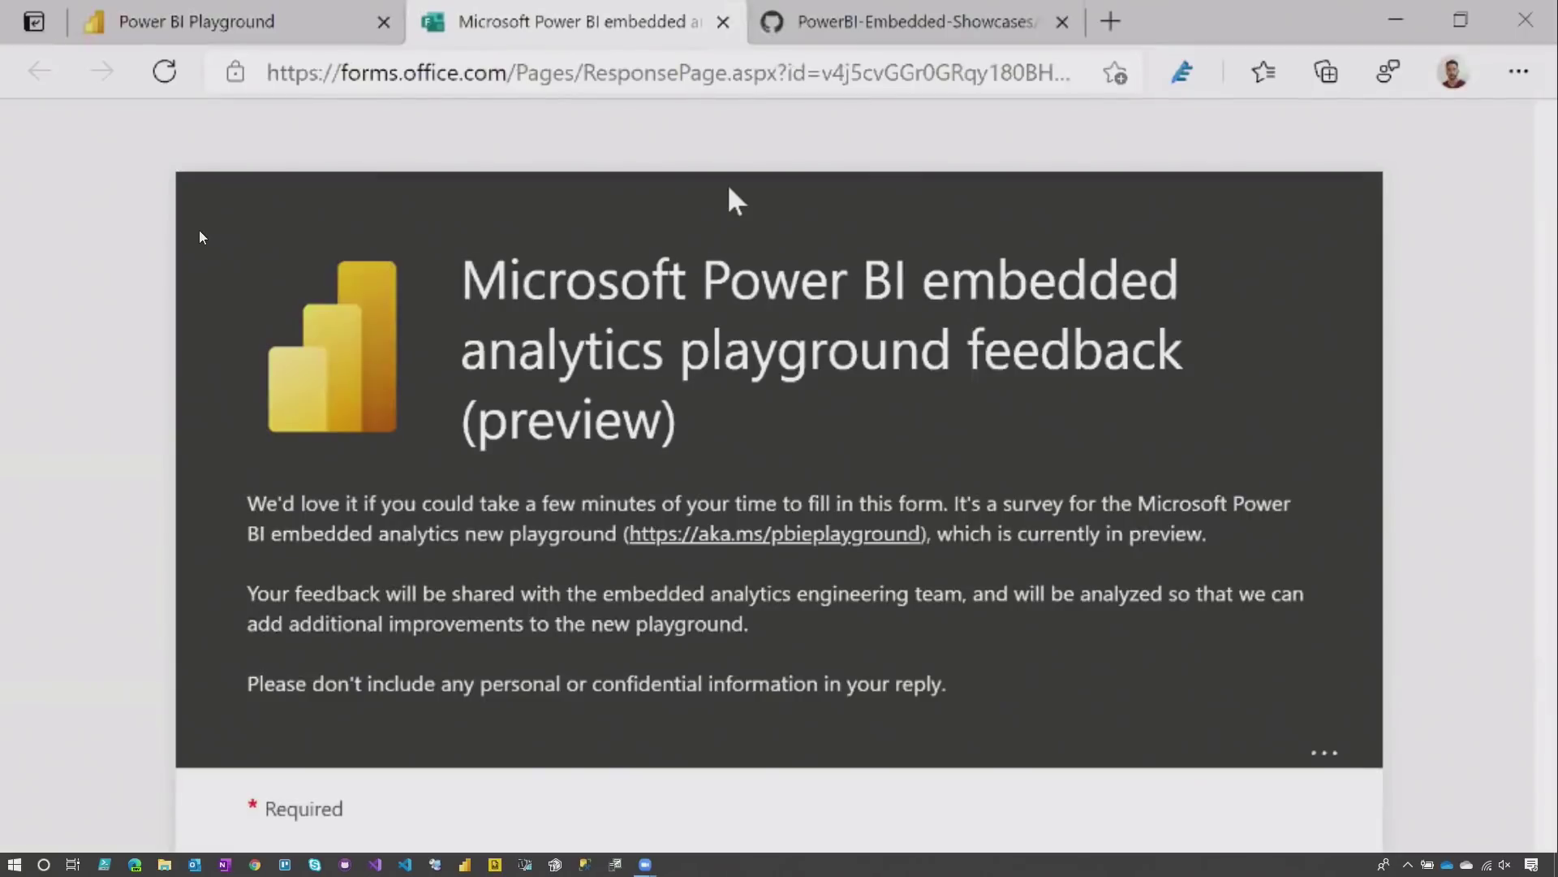
pyautogui.scroll(-2, 704, 230)
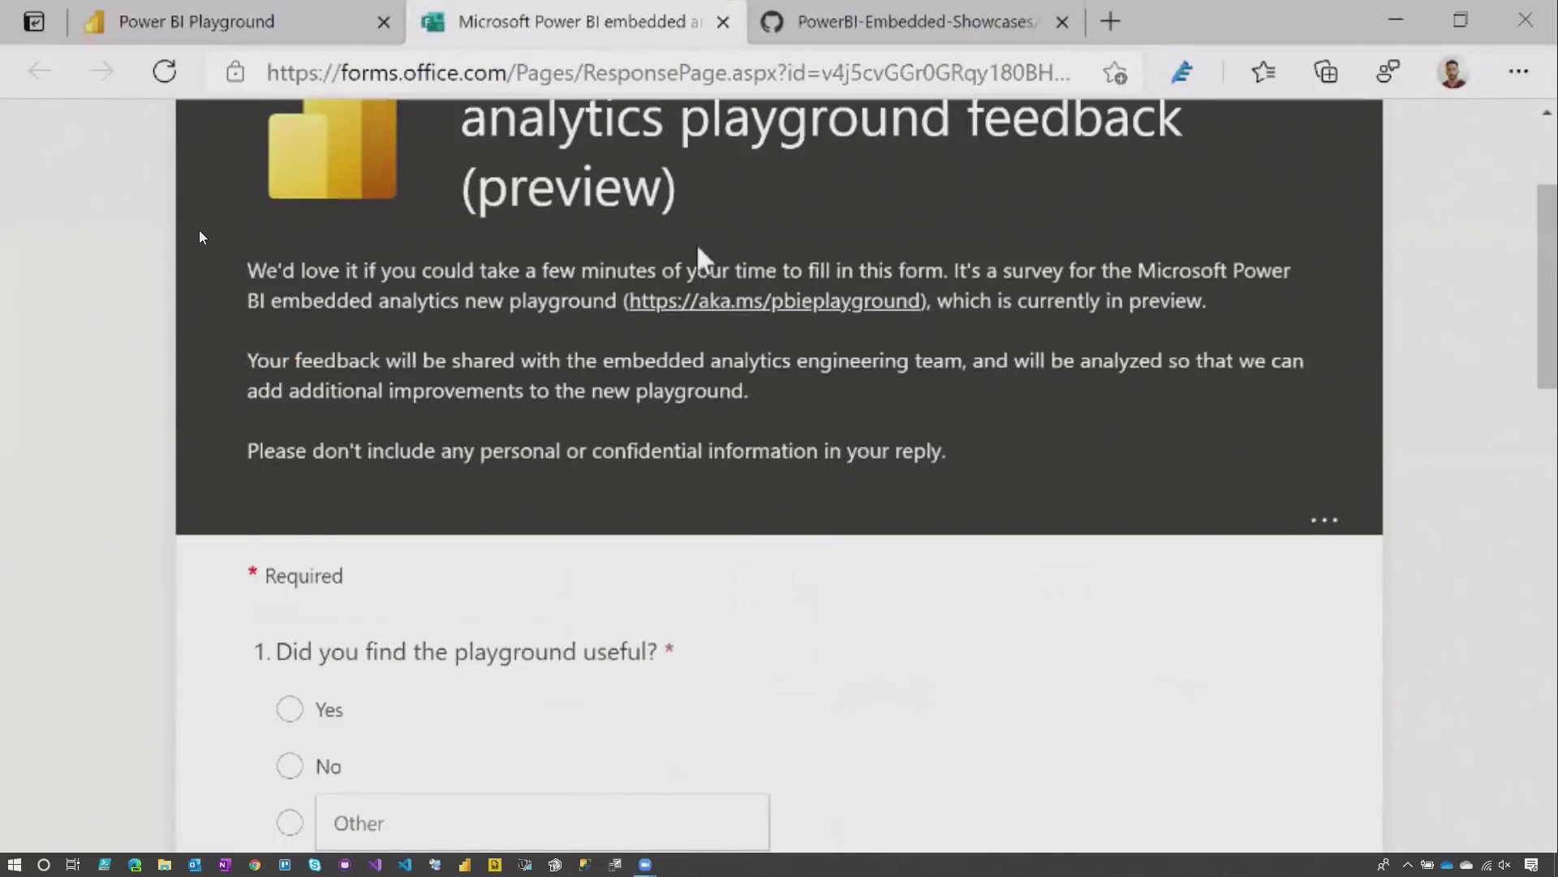